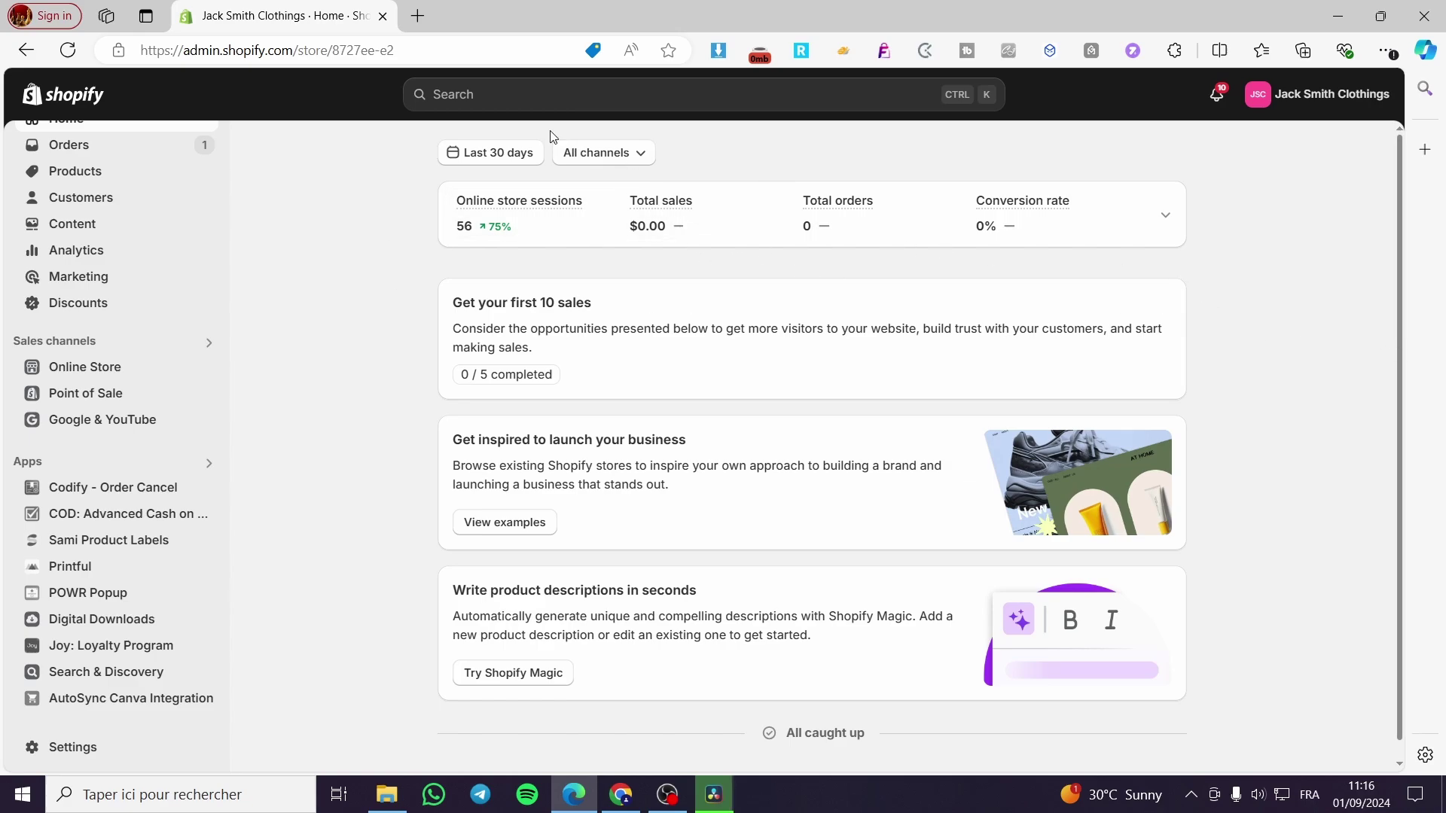
Search the admin for 'sami badges and labels'.
mouse_move(1022, 200)
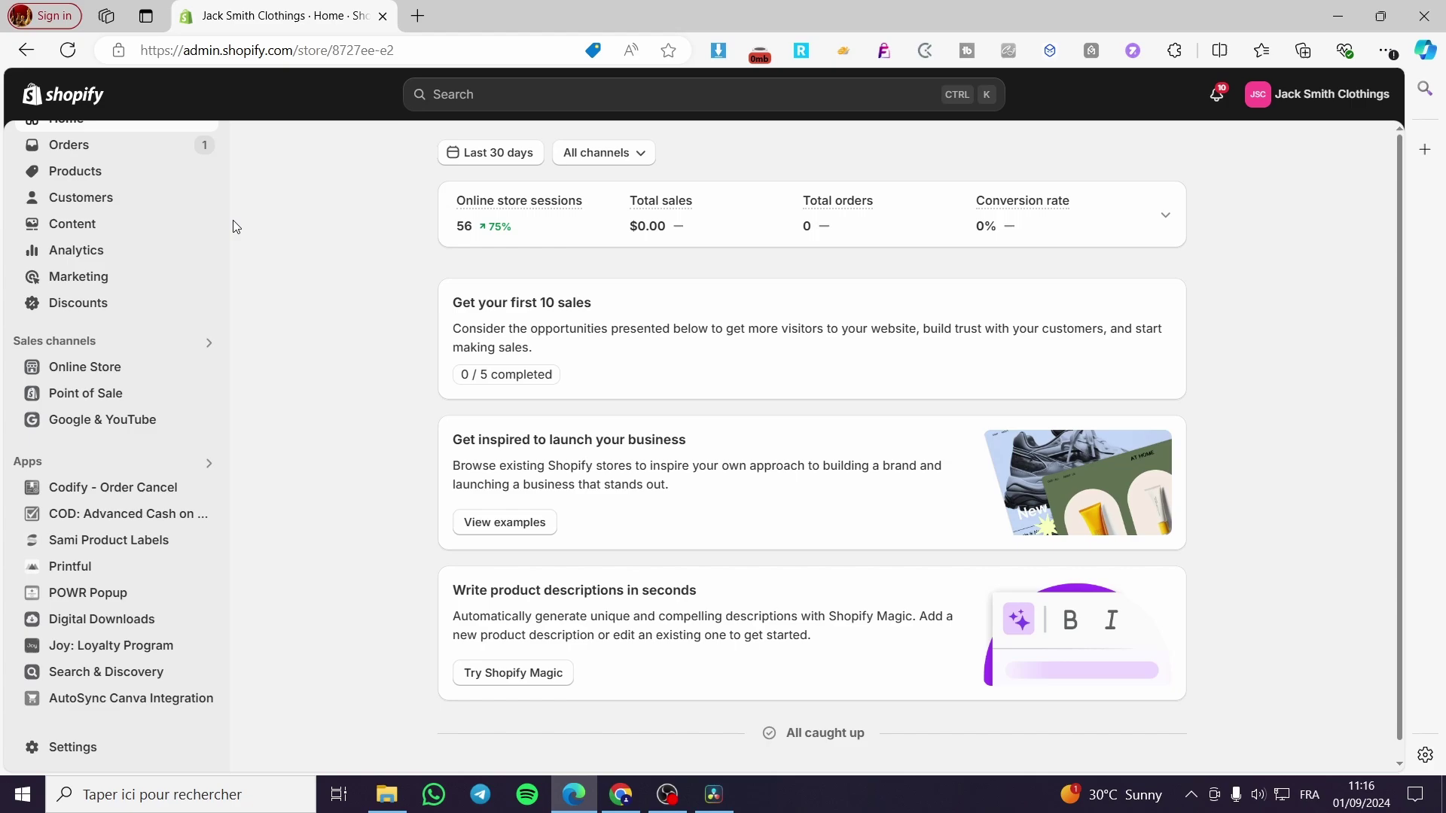
scroll(167, 342, up, 1)
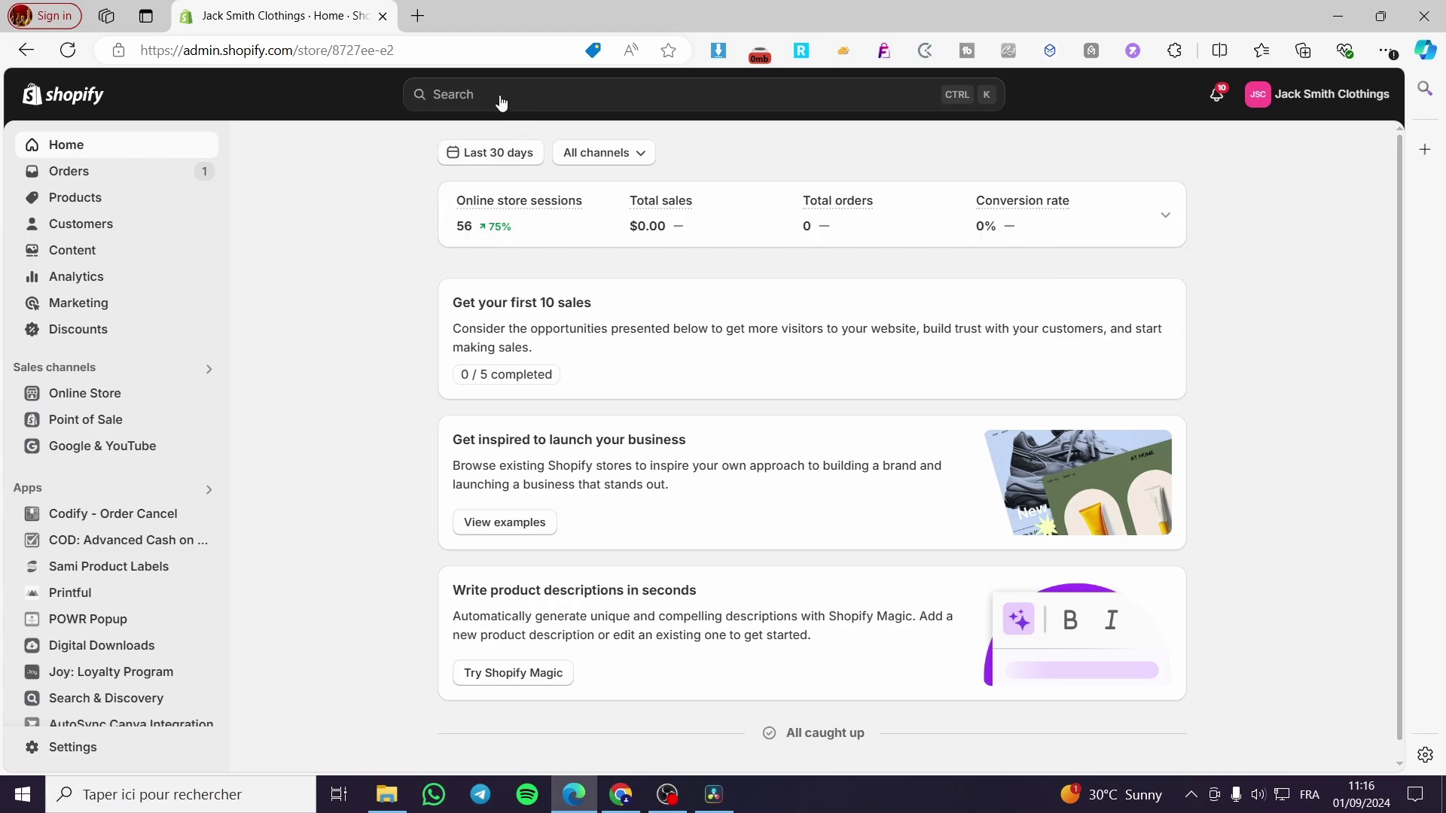
click(574, 98)
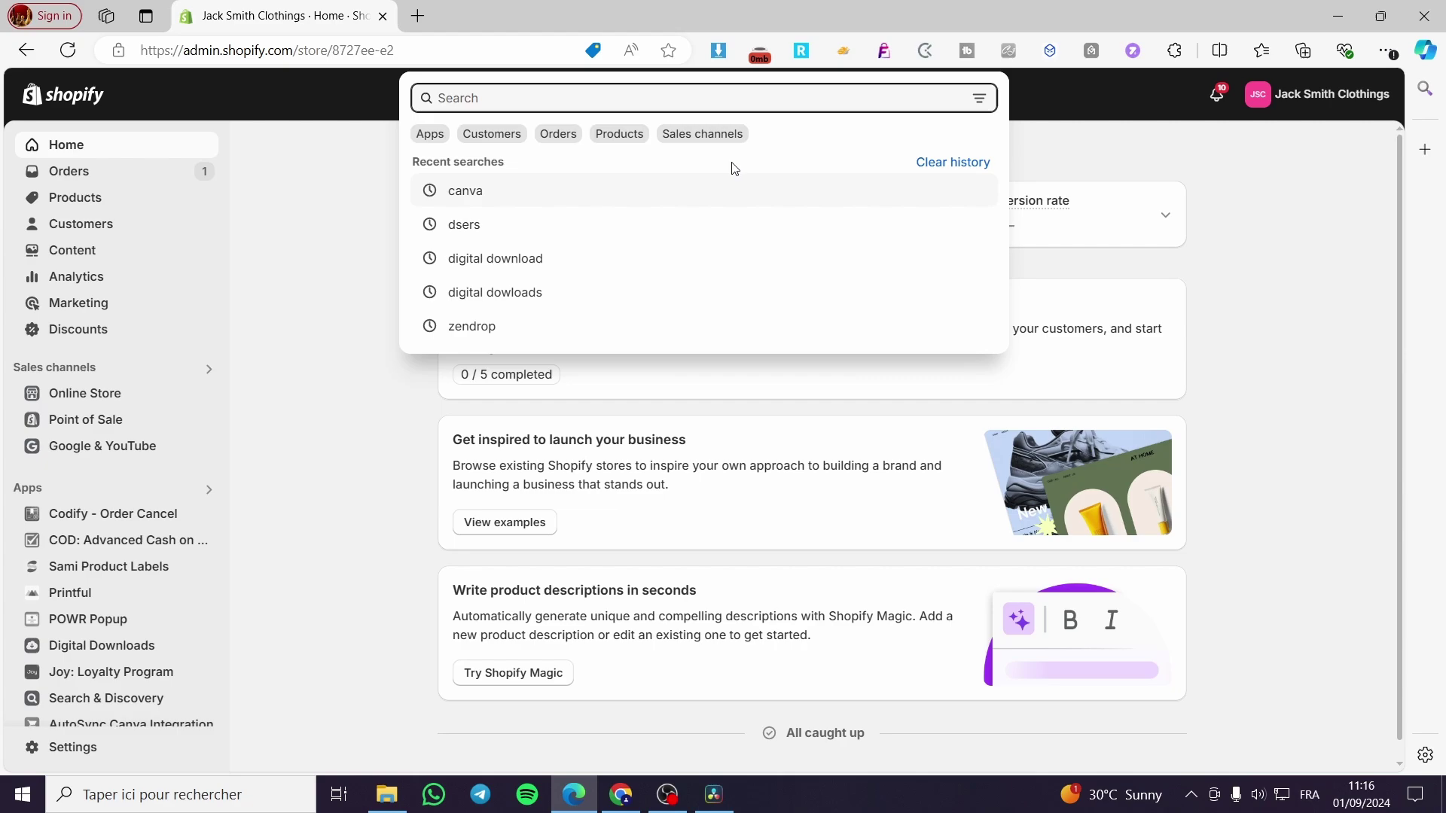
text(sami)
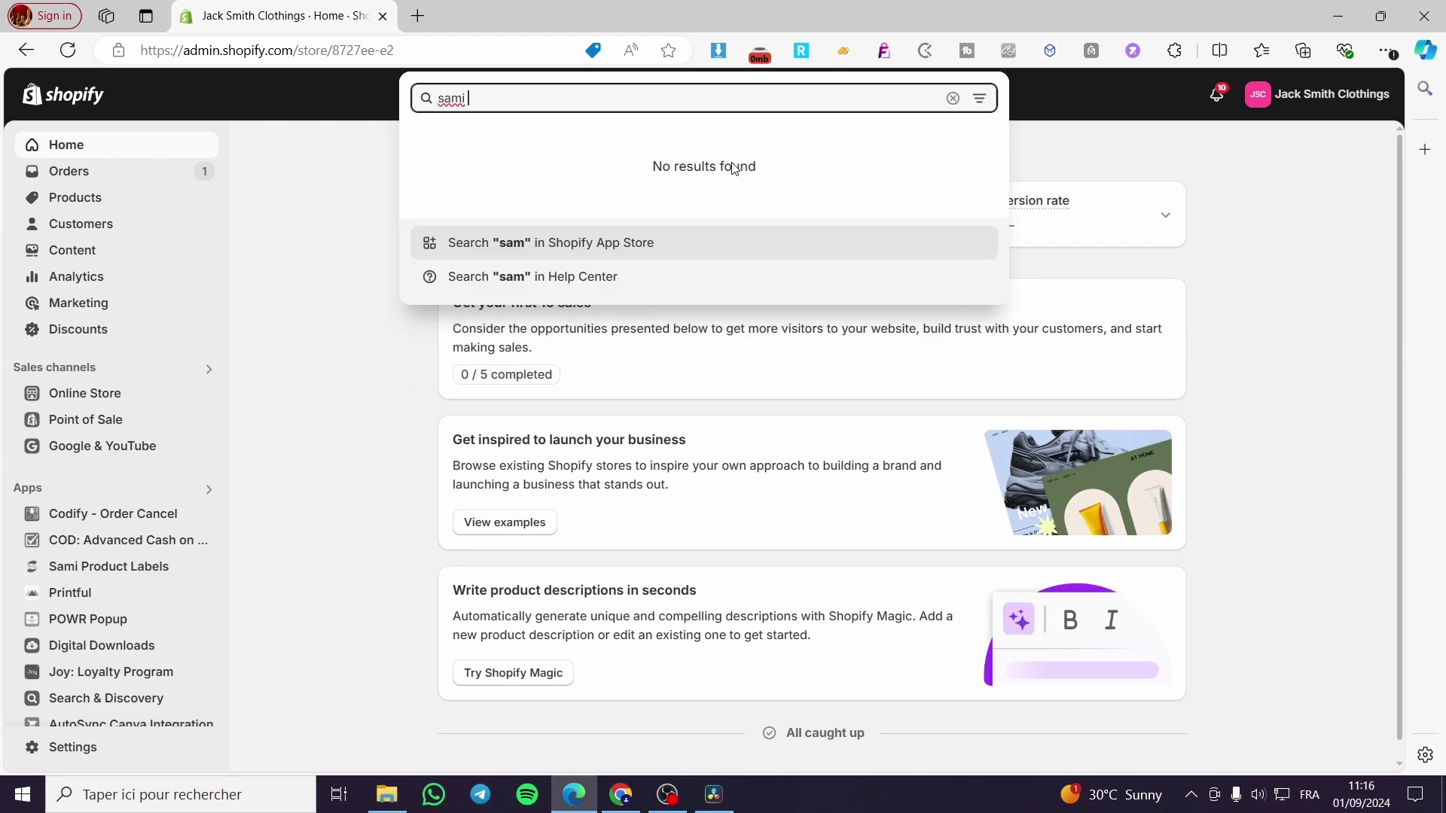
text( badge)
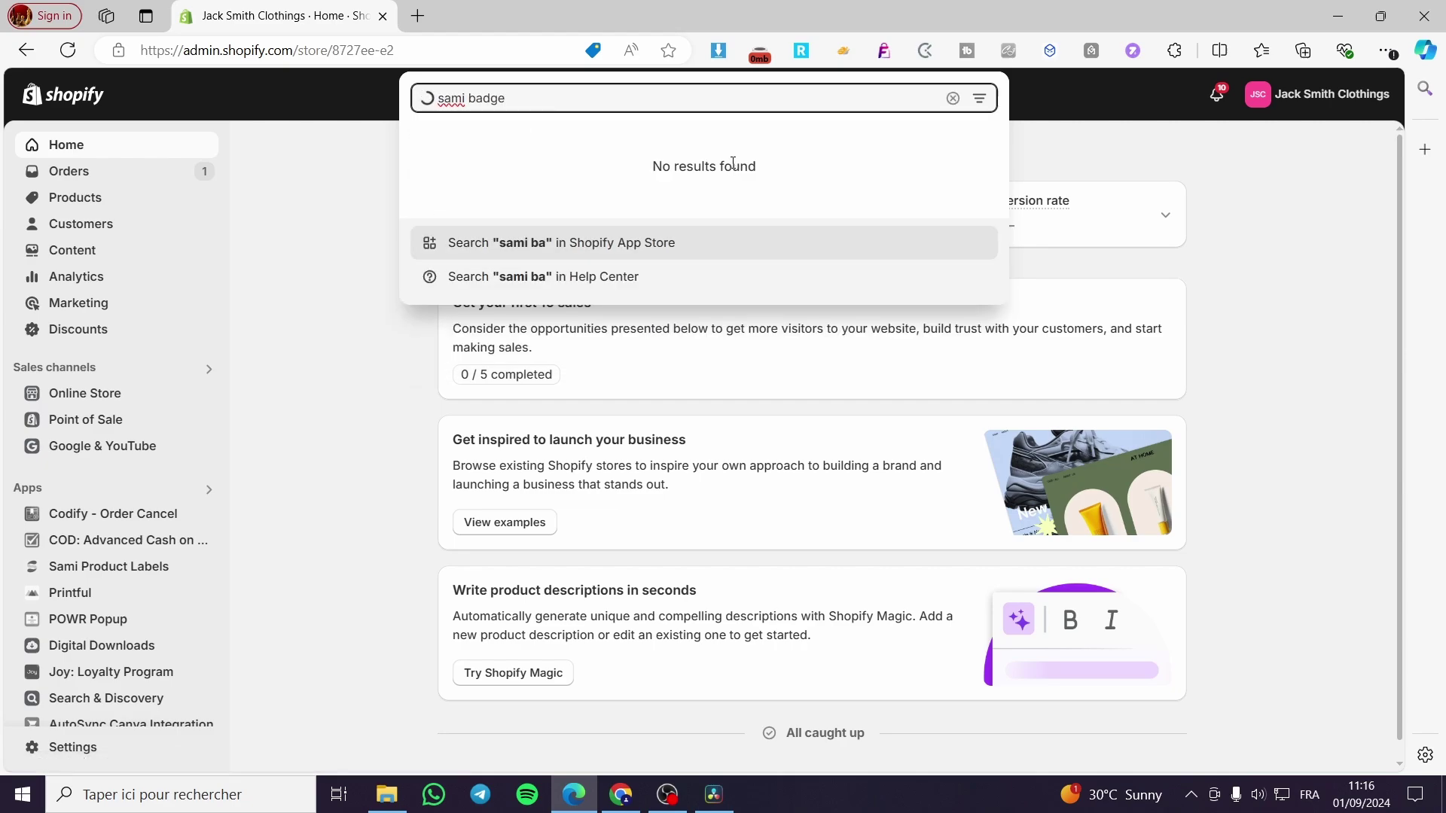
text(s and)
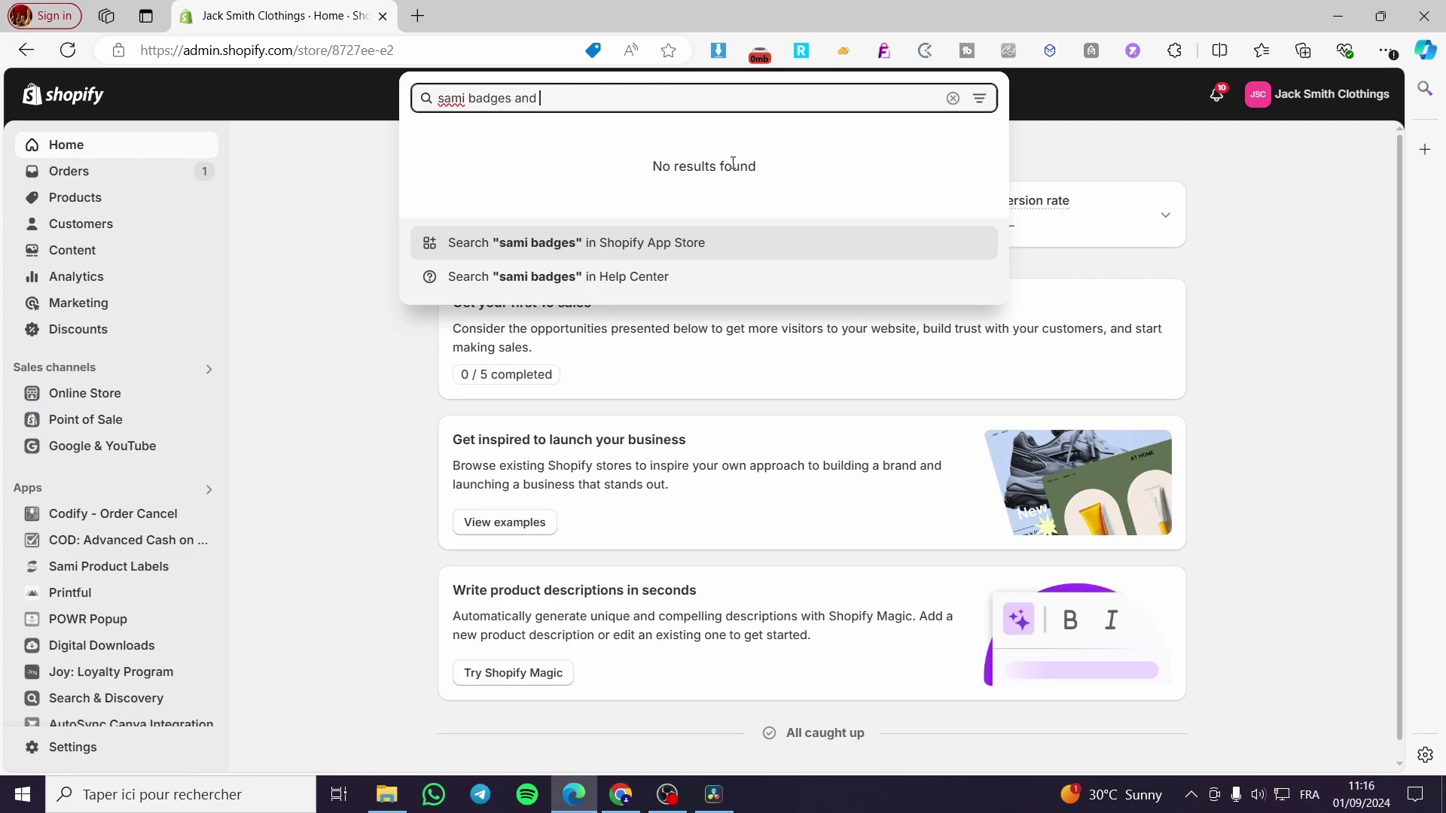
text( labels)
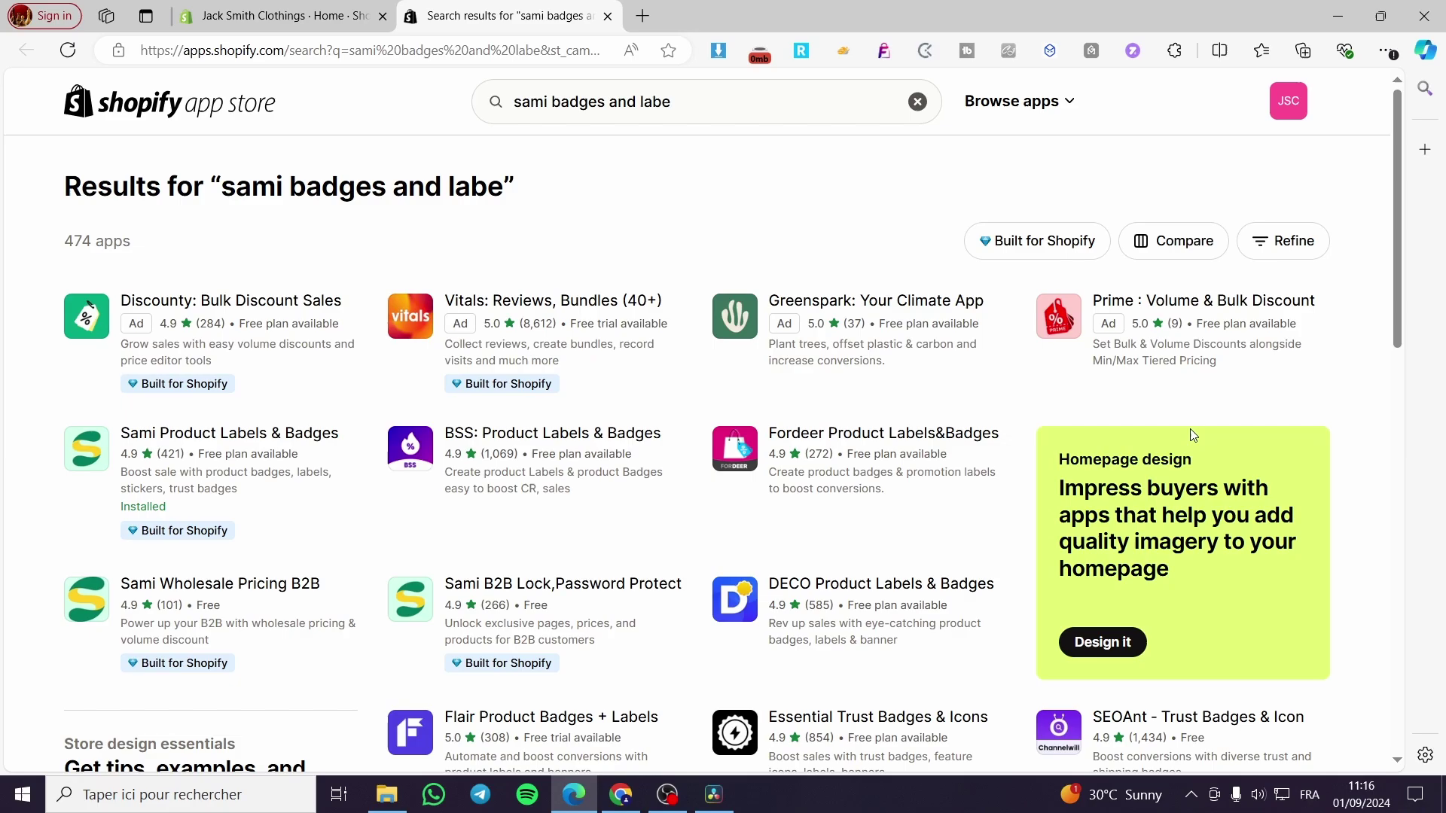
Open the Sami Product Labels & Badges listing from the App Store results.
scroll(986, 446, down, 3)
scroll(484, 452, down, 3)
scroll(484, 452, up, 7)
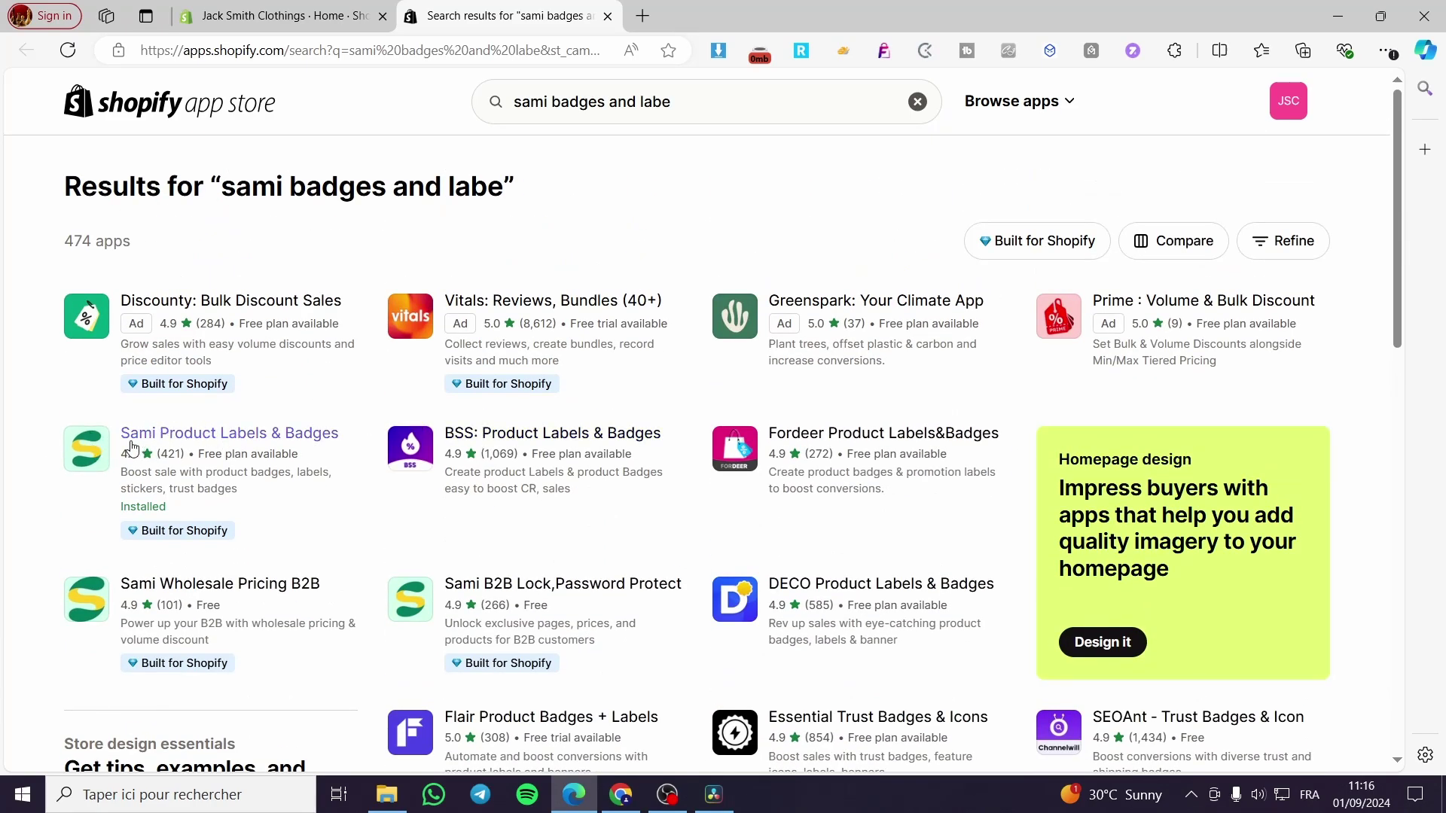
click(292, 446)
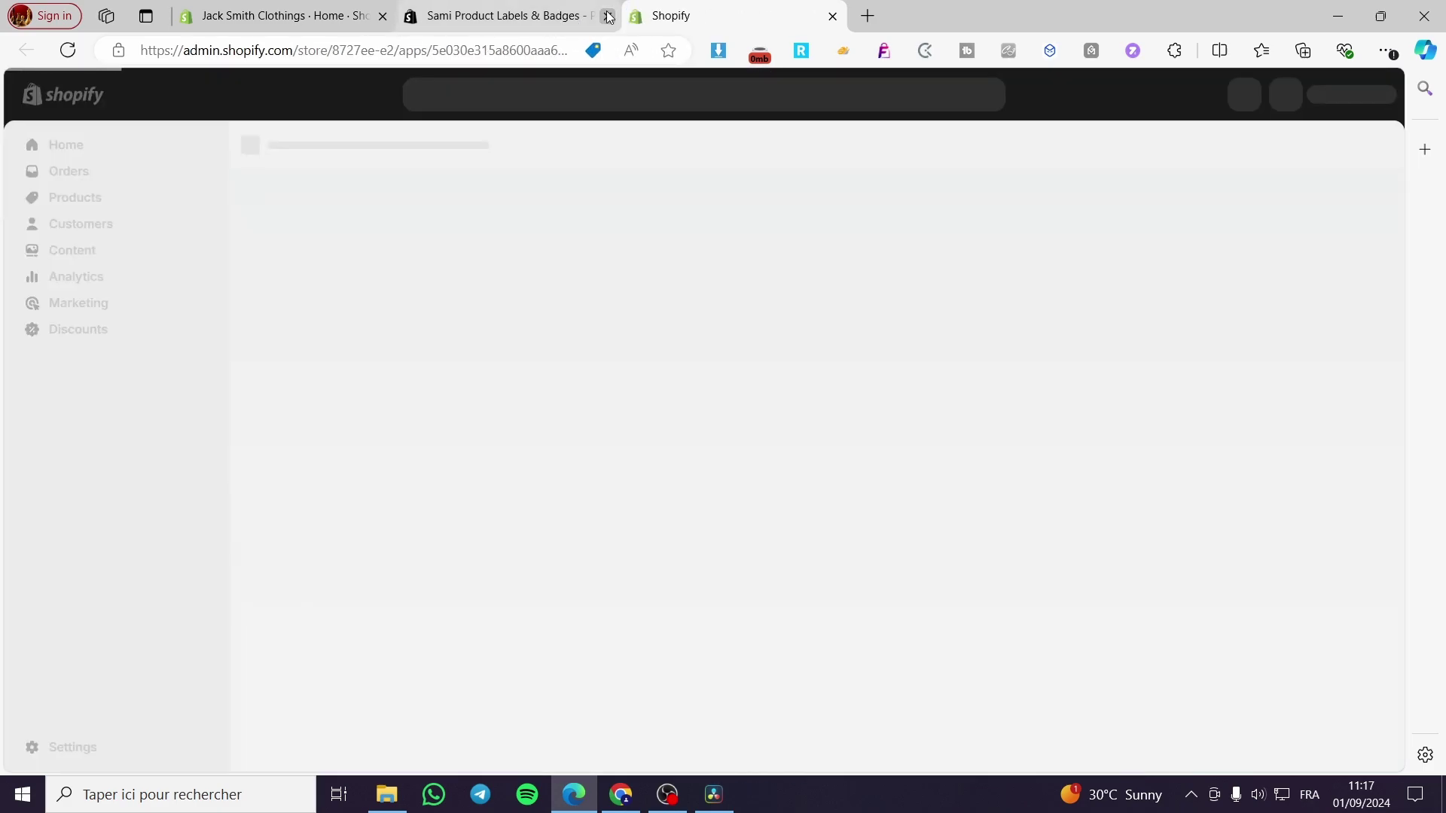
Close the listing tab and start a new Image label from the welcome page.
click(609, 16)
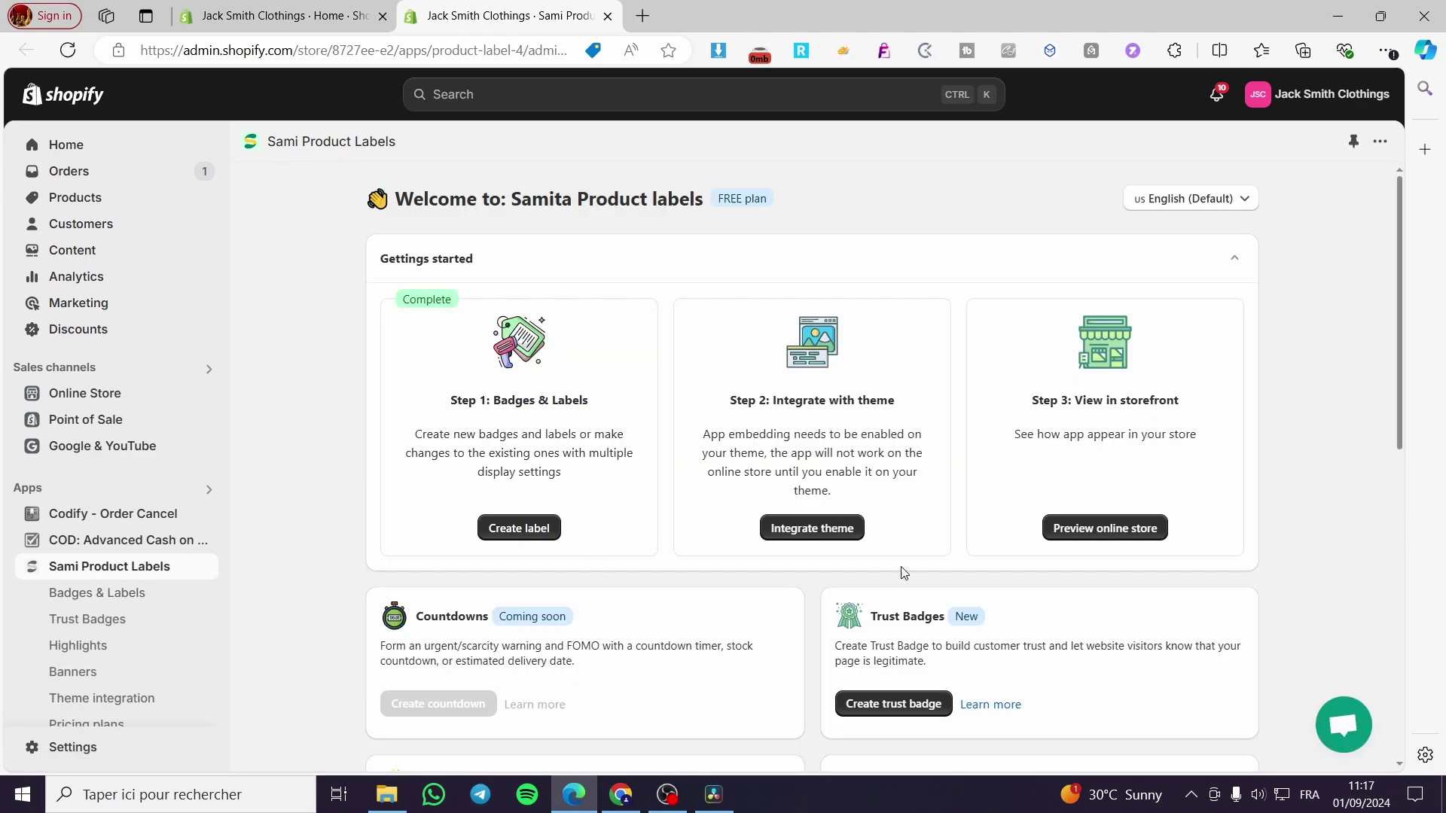
click(536, 532)
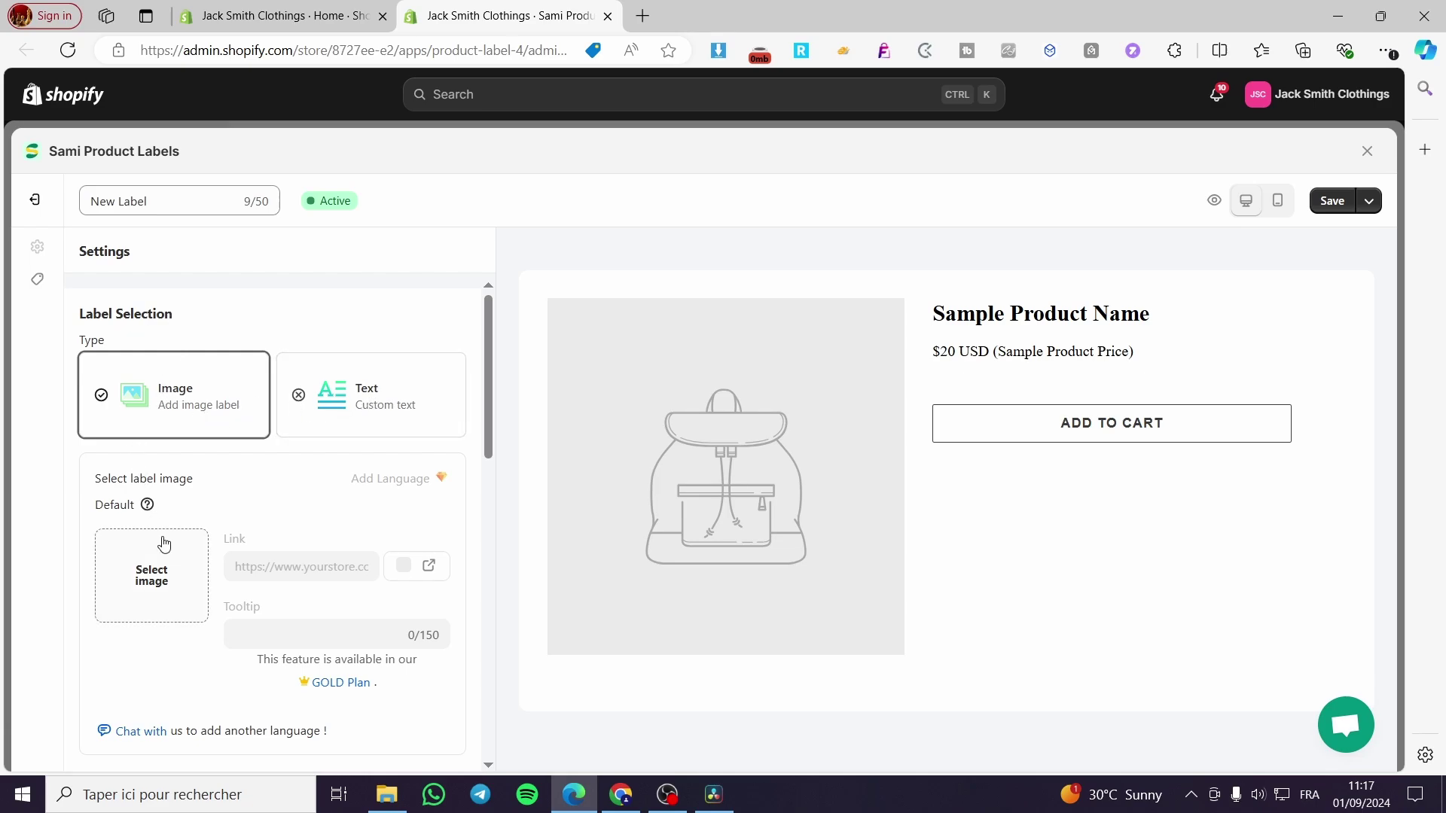
scroll(162, 557, down, 3)
Compare gallery badges, then choose Premium Quality Guaranteed as the label image.
click(158, 407)
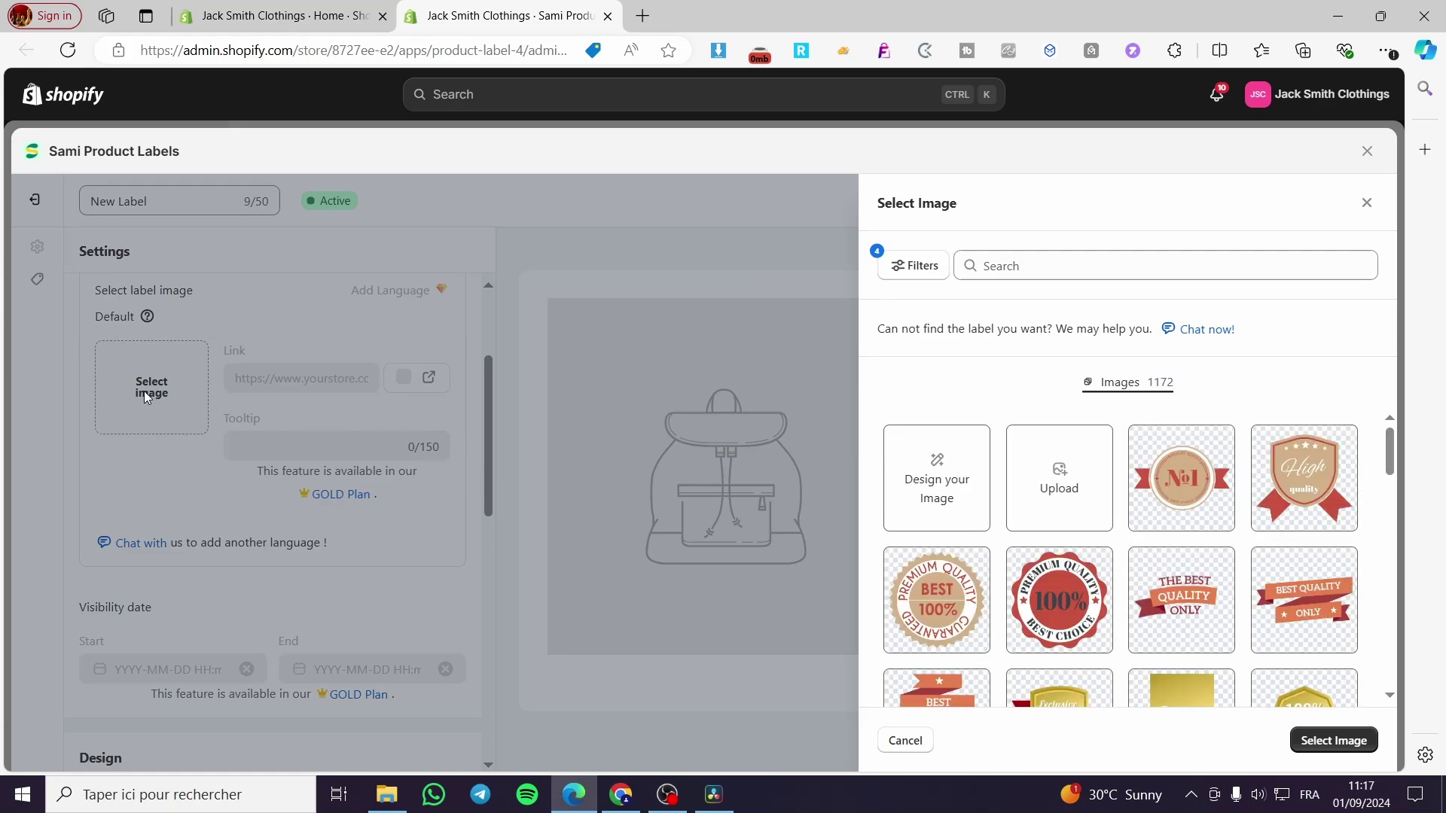
scroll(1129, 542, down, 5)
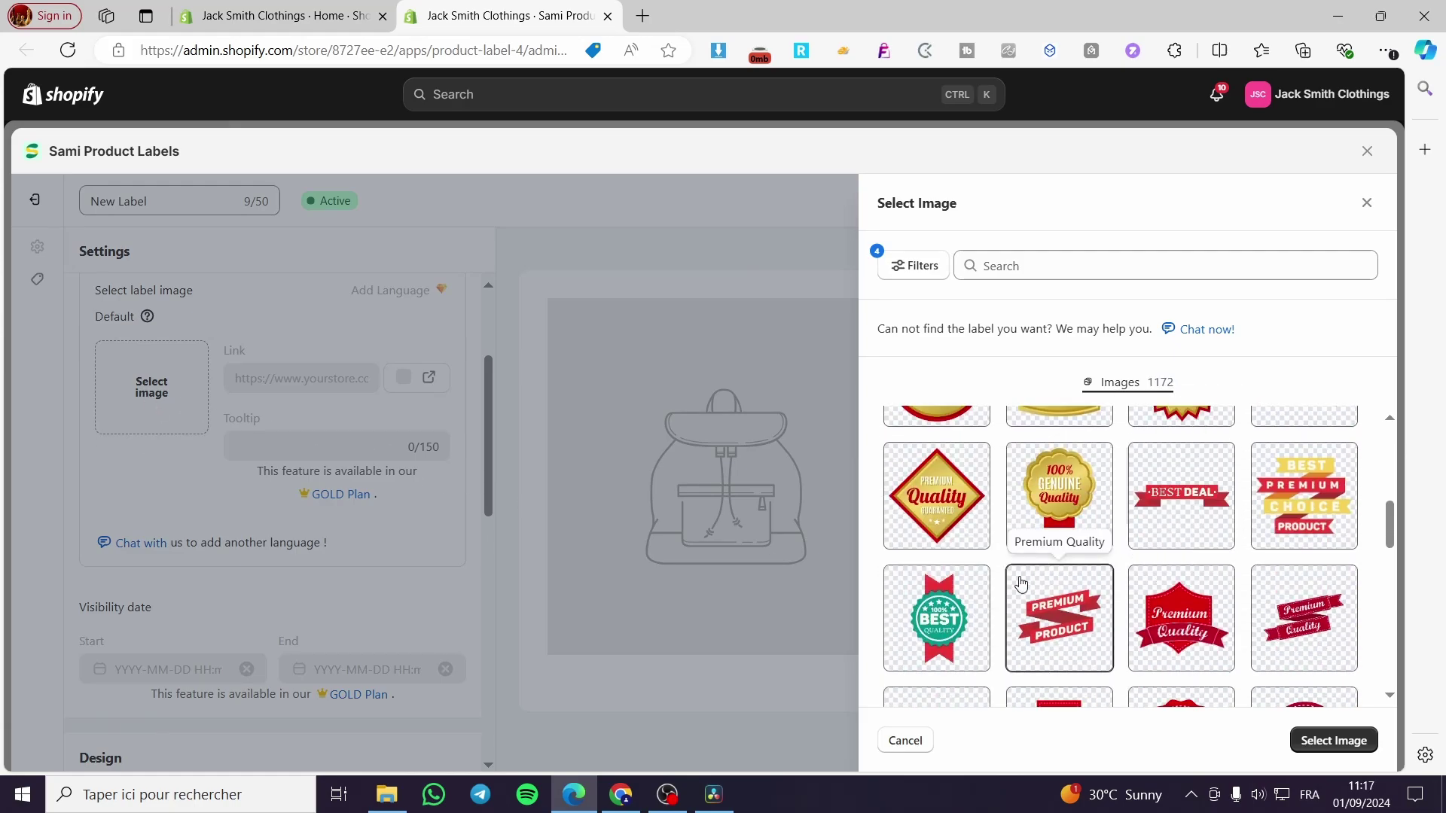
click(947, 534)
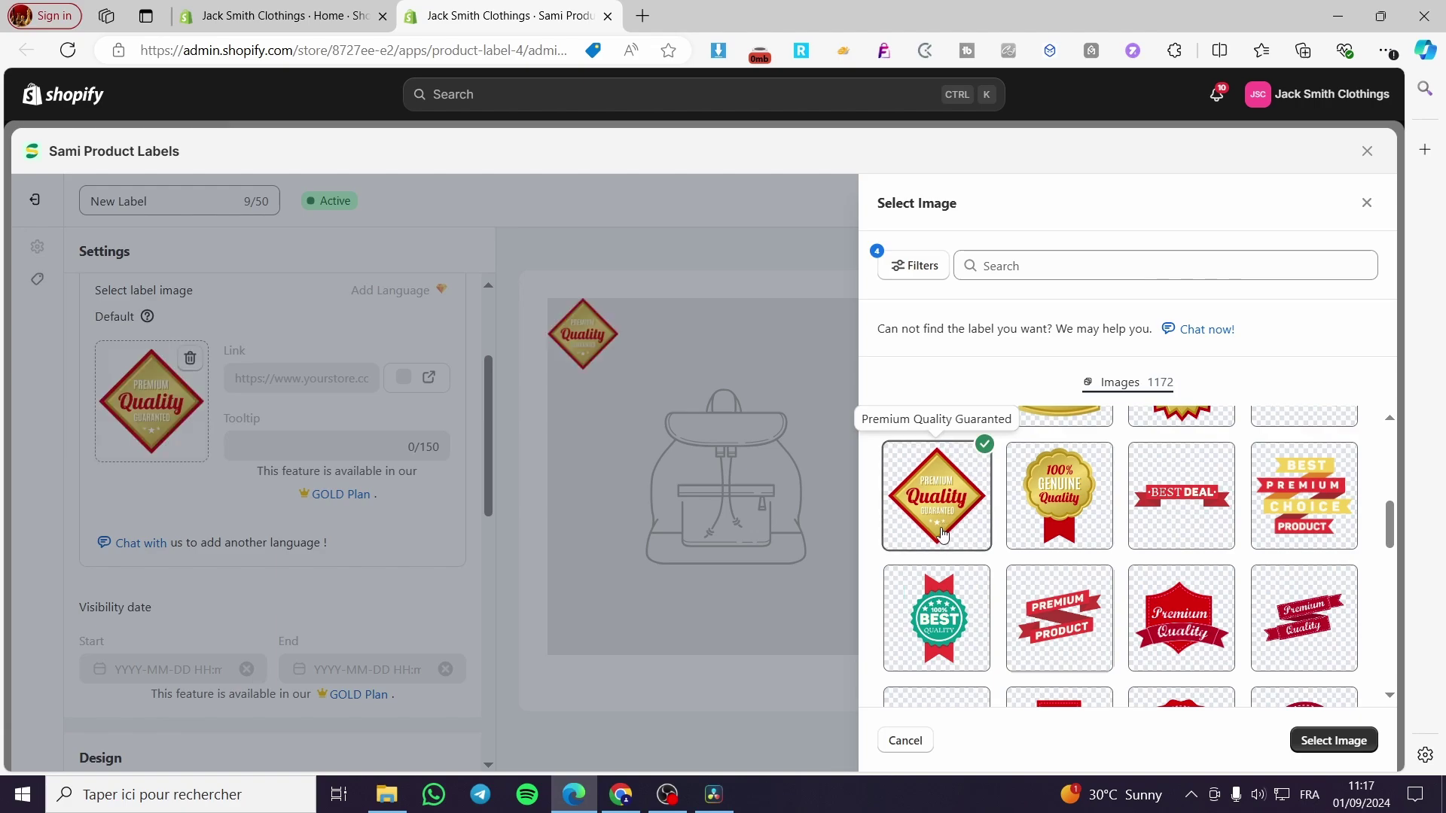
click(1084, 641)
click(941, 512)
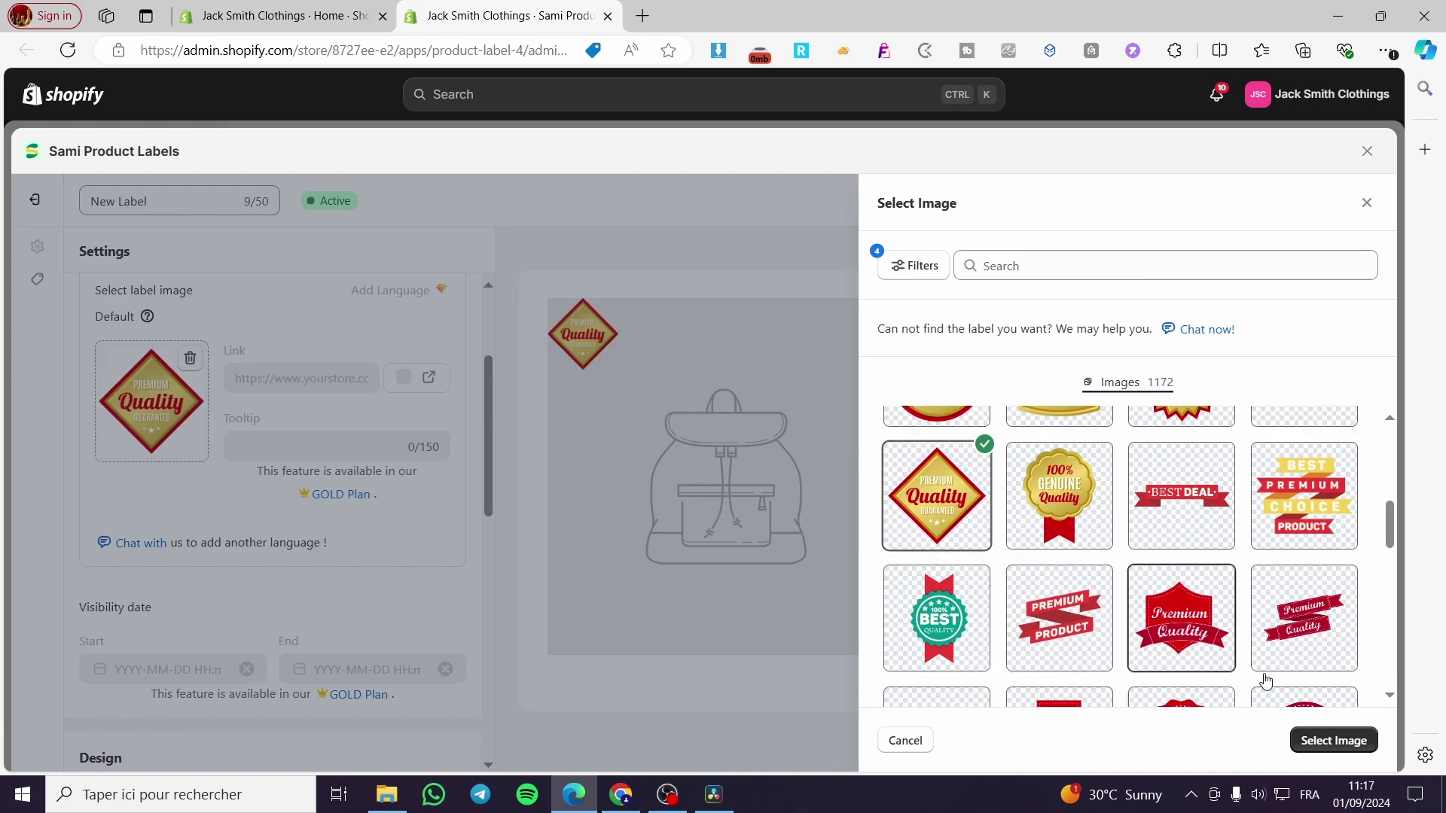
click(1145, 519)
click(1061, 512)
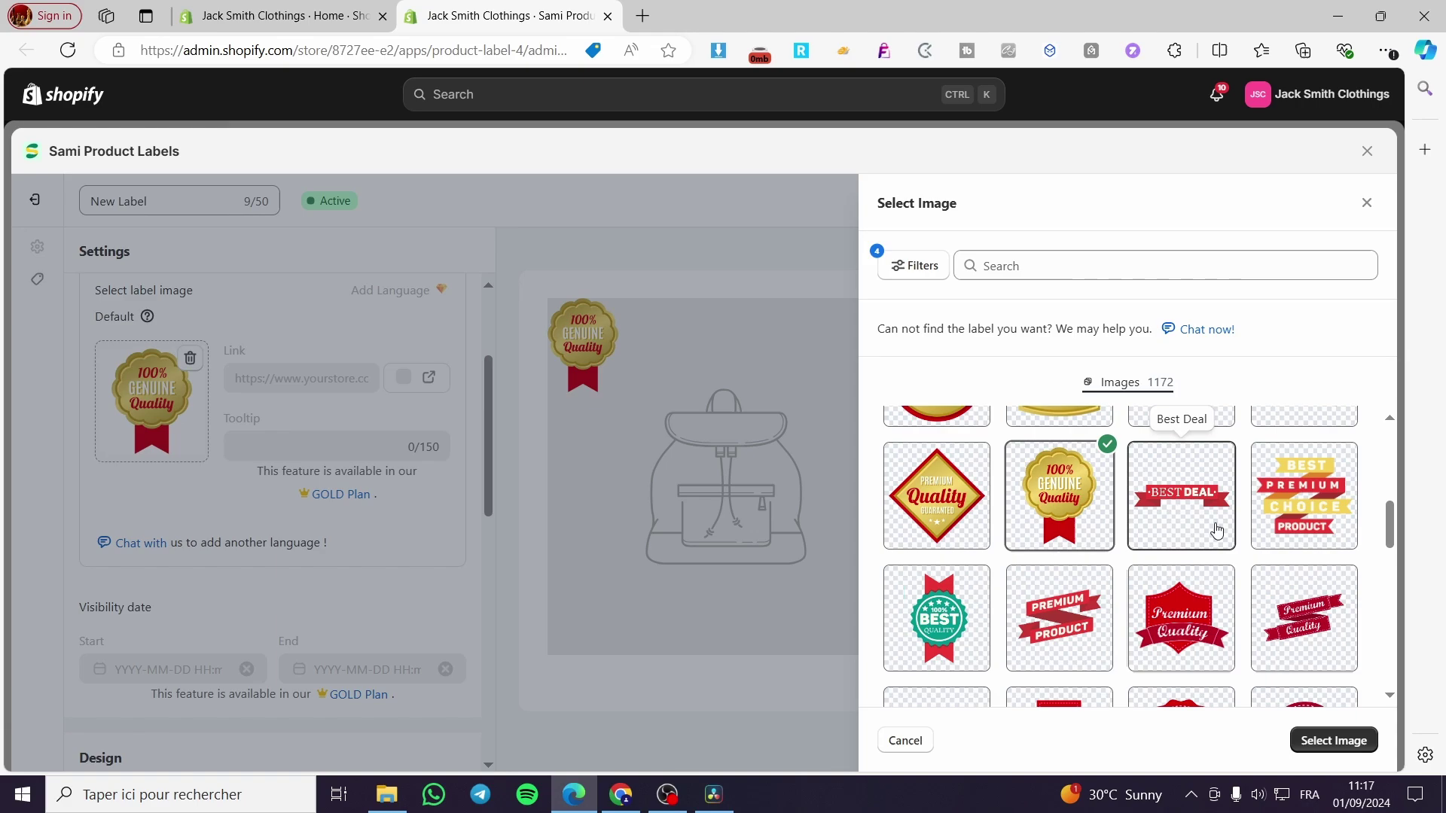
click(1182, 508)
click(933, 505)
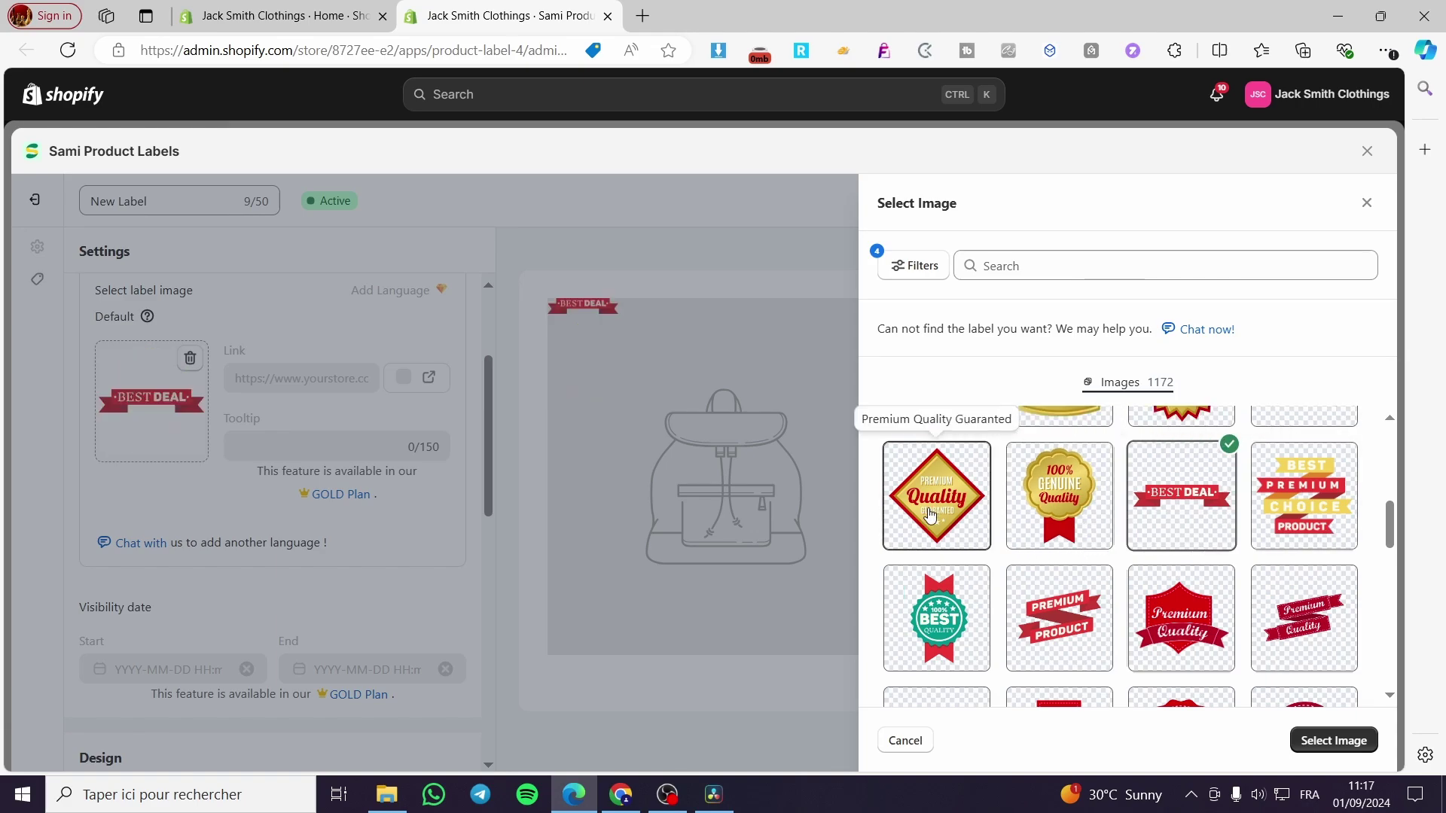
click(1332, 740)
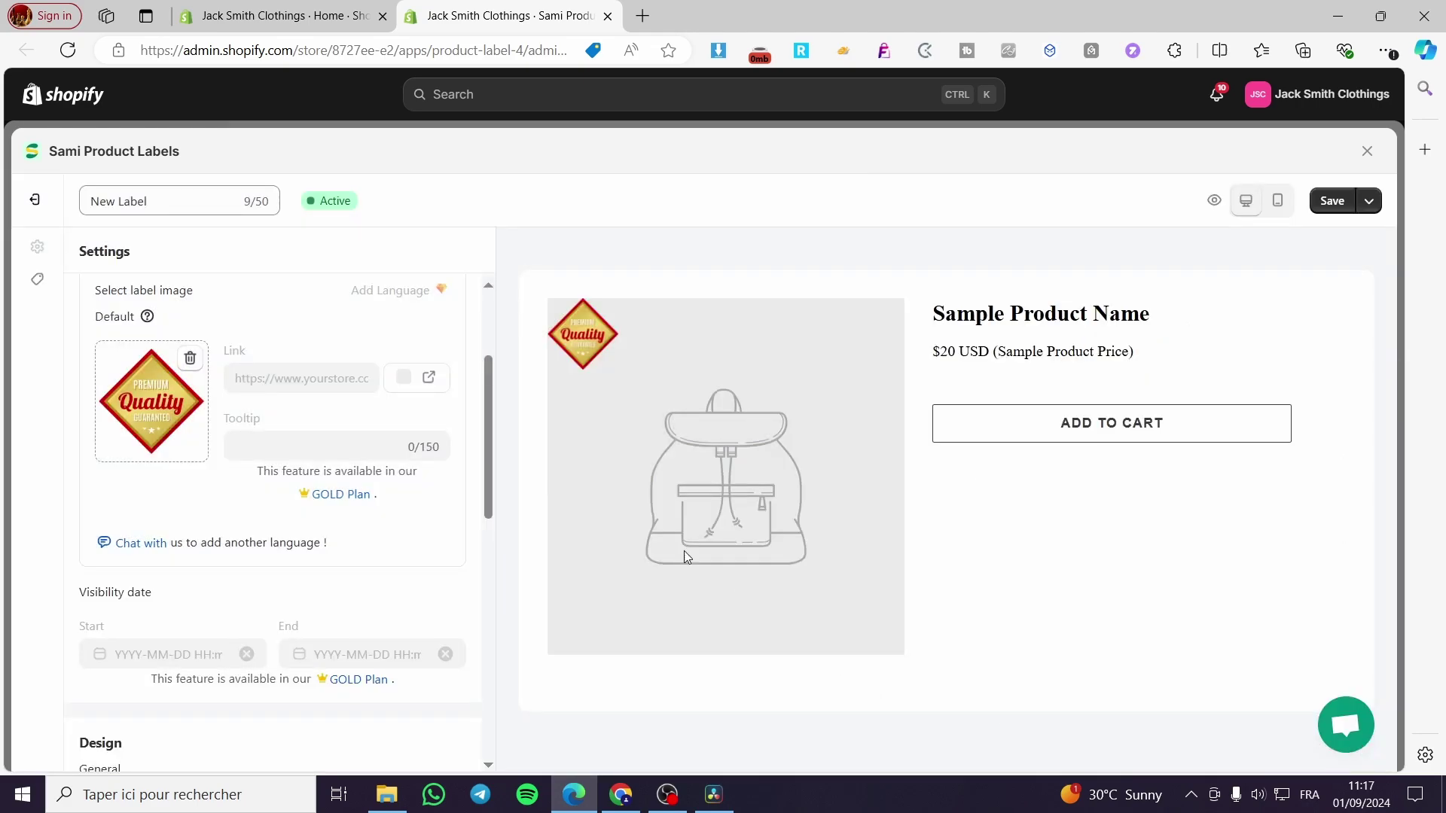
Set the label's predefined position to the top-left of the product image.
scroll(371, 520, down, 5)
click(259, 536)
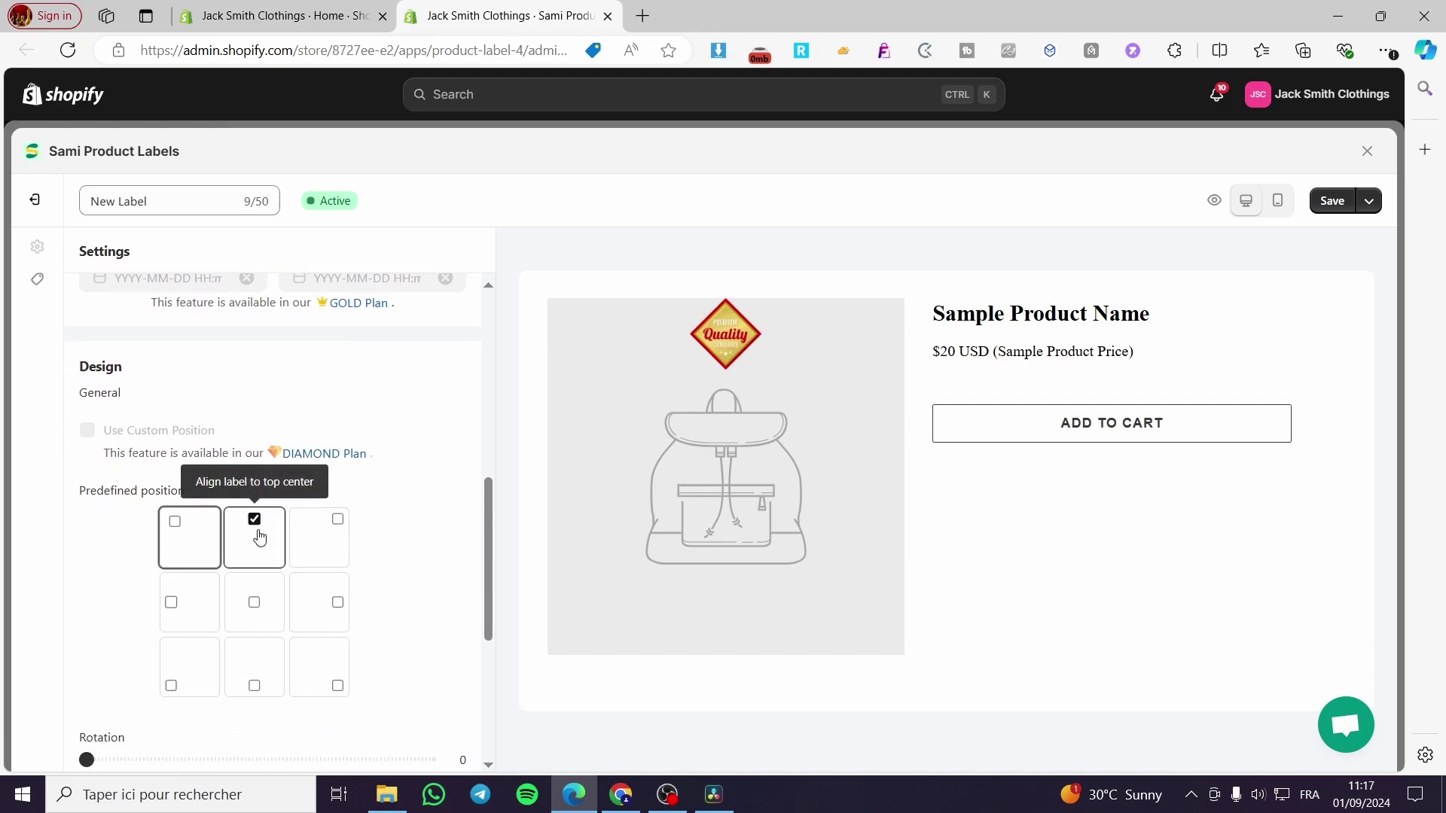
click(180, 557)
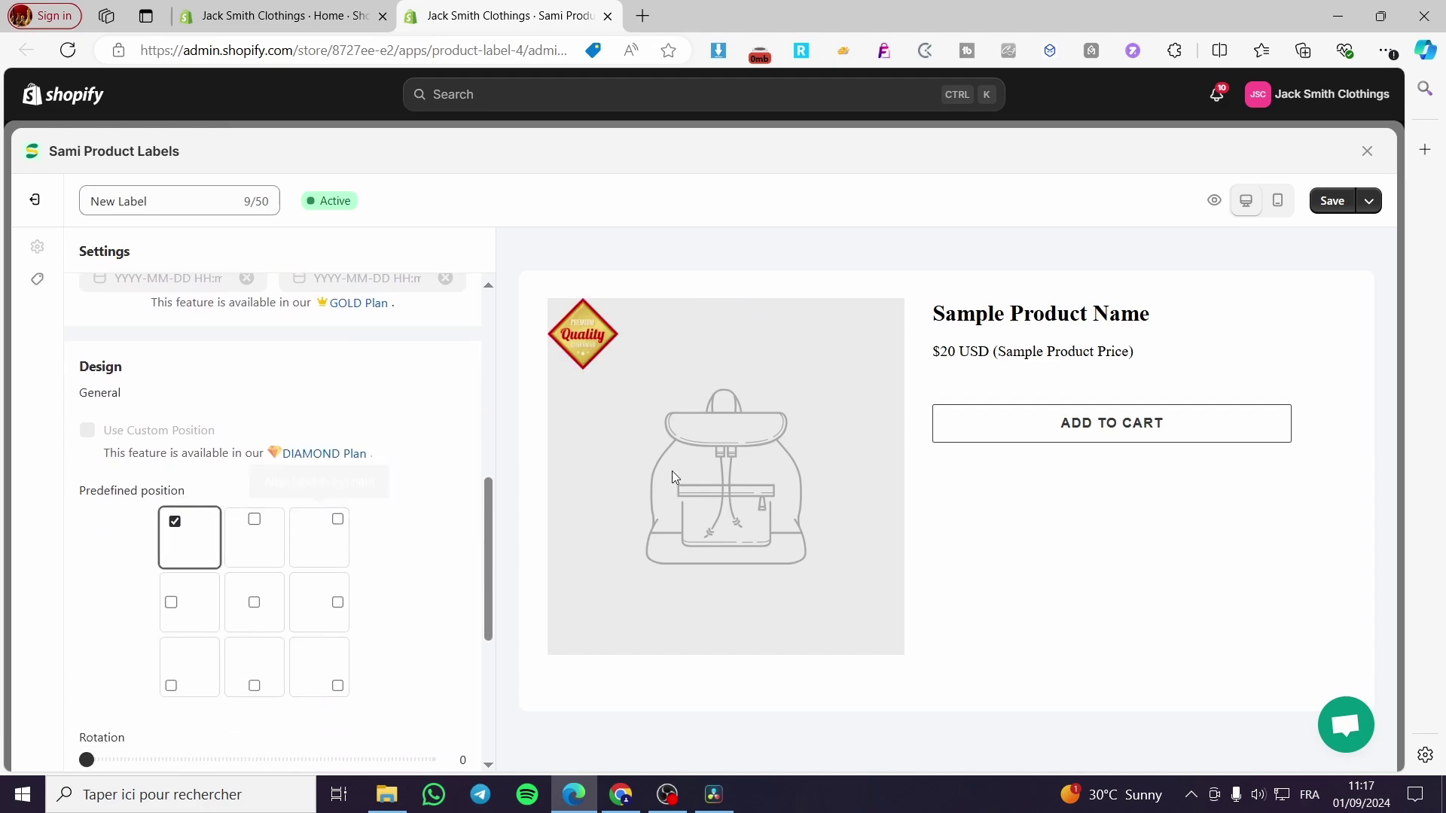
click(336, 544)
click(200, 555)
Set the label size to Small after trying Medium, Large and Custom.
scroll(329, 459, down, 5)
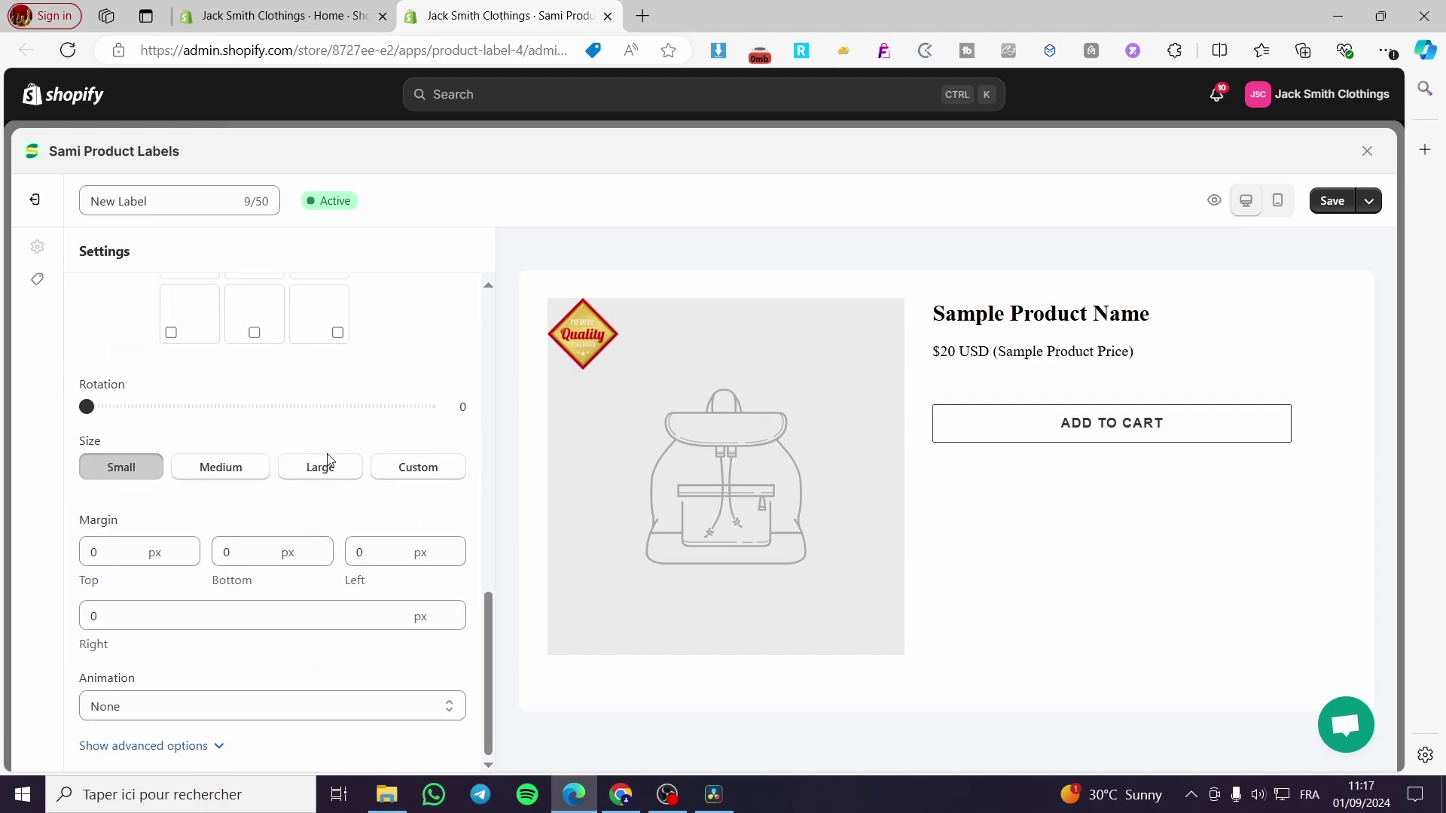
click(186, 471)
click(322, 467)
click(418, 467)
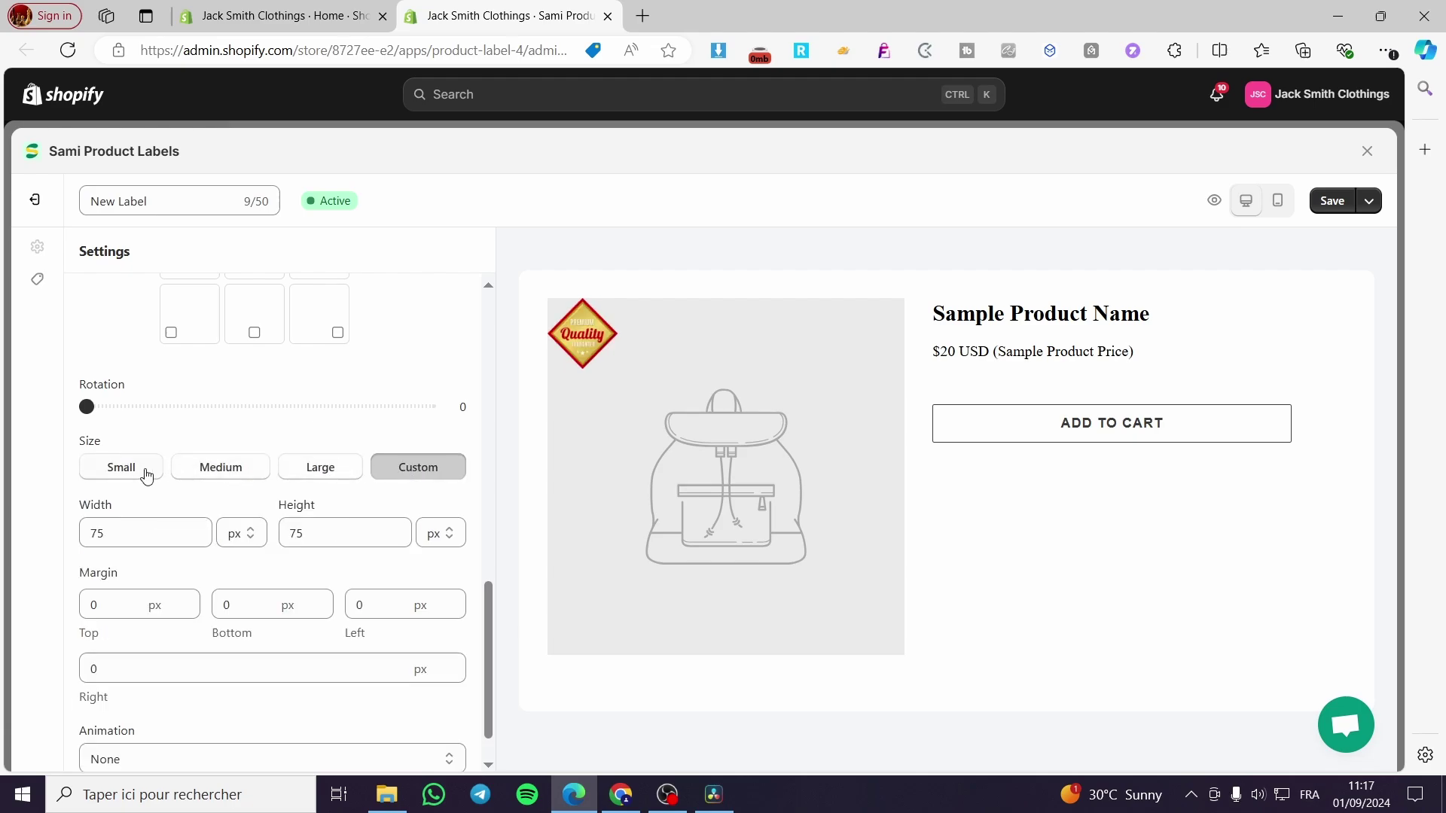
click(137, 474)
scroll(295, 541, up, 10)
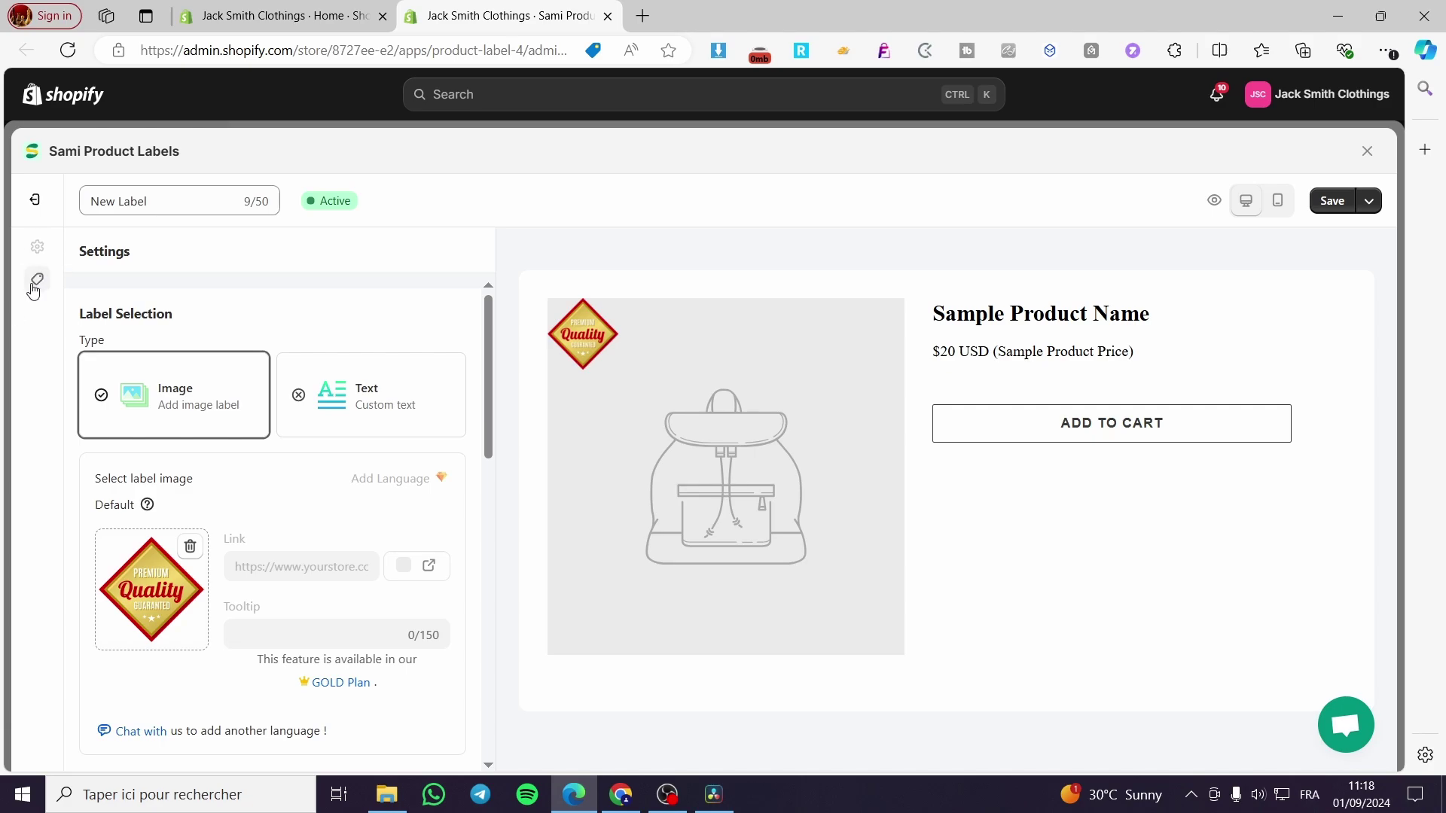
Set the Display condition to Select Products is equal to.
click(36, 285)
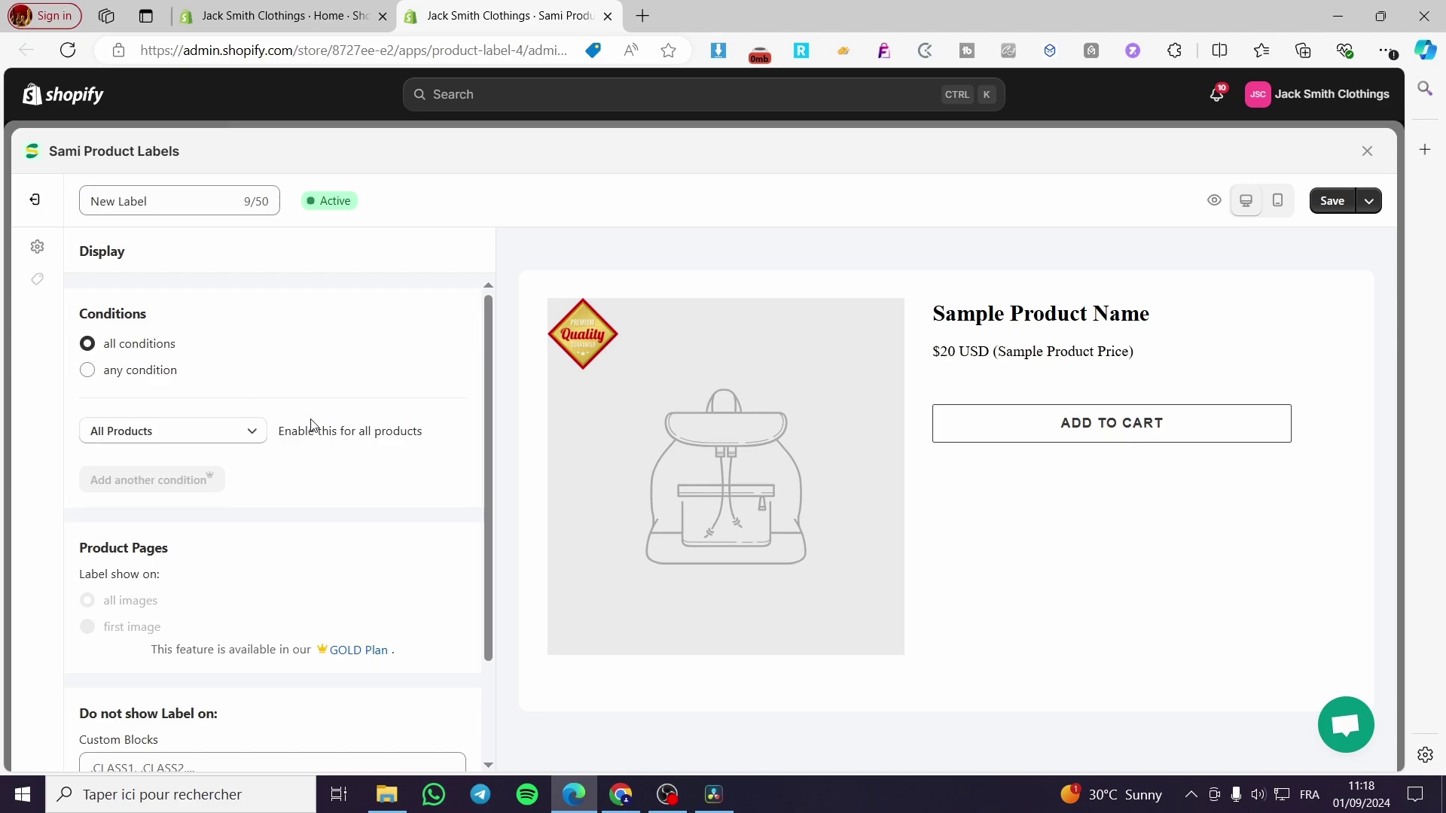
click(241, 433)
click(132, 502)
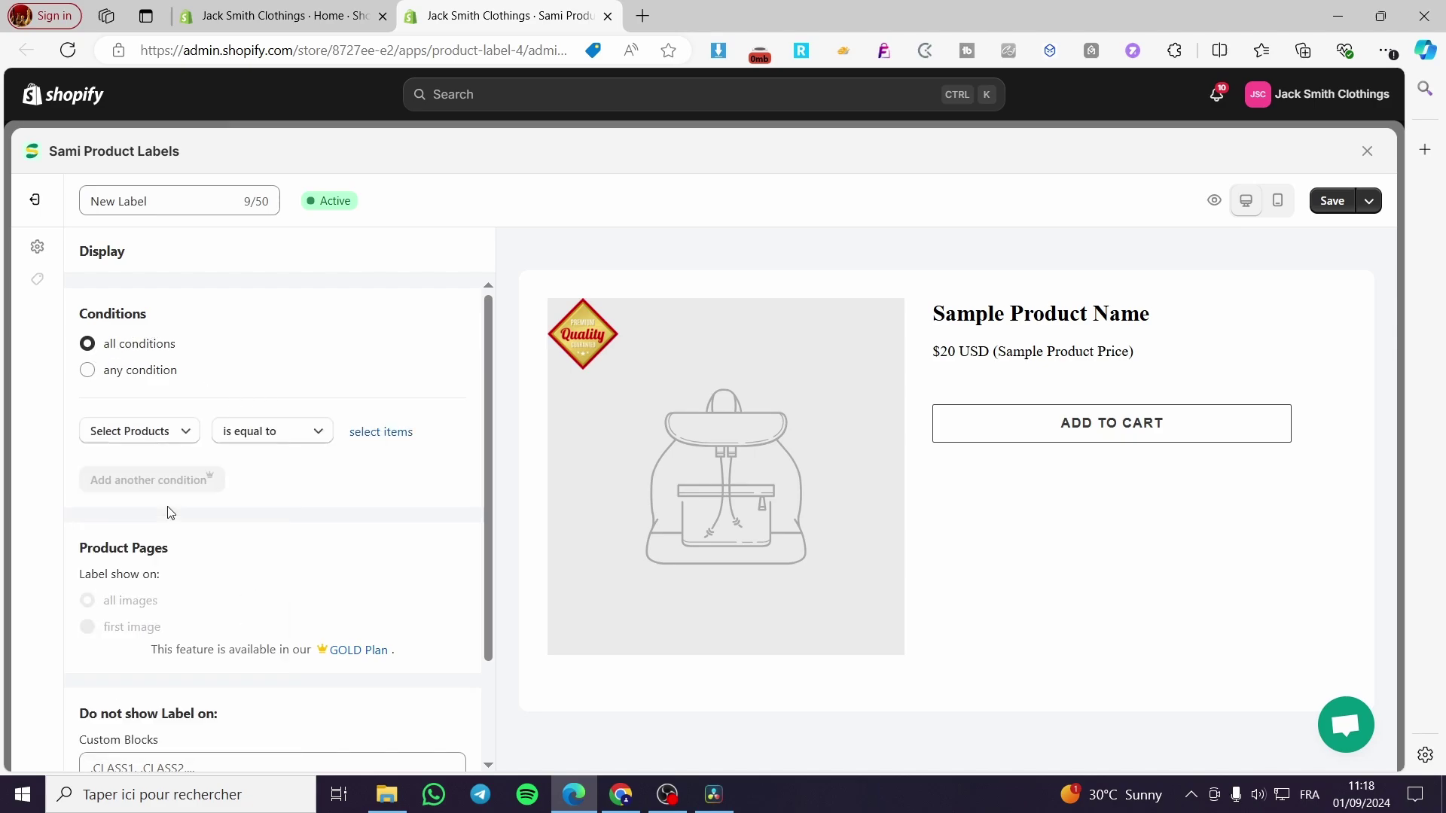
click(329, 434)
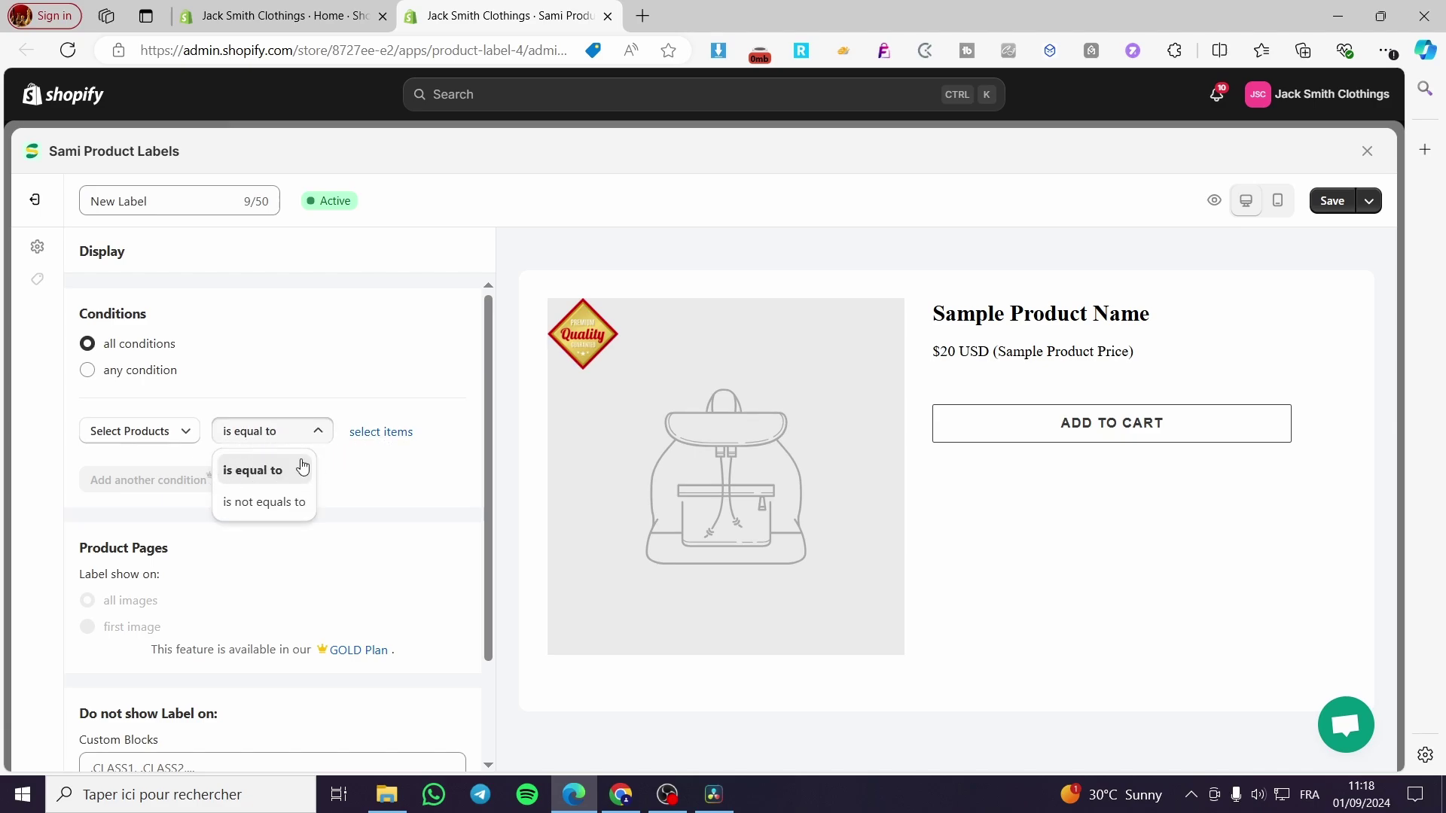
Add the 1800mAh Handheld Mini Fan and Bluetooth Earphones Sports Sleeping Headband products.
click(384, 433)
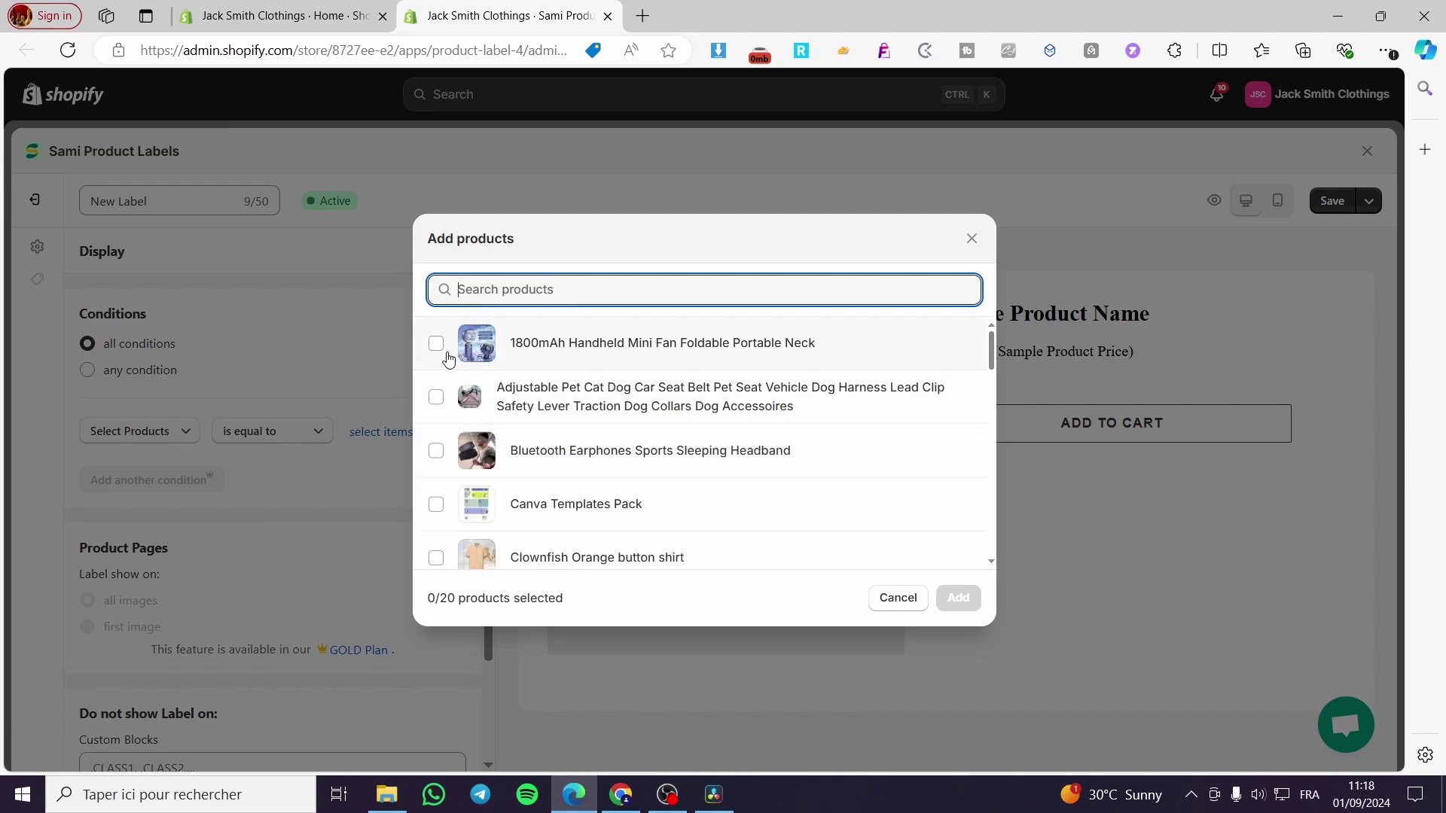
scroll(622, 385, down, 3)
scroll(532, 407, up, 3)
click(442, 348)
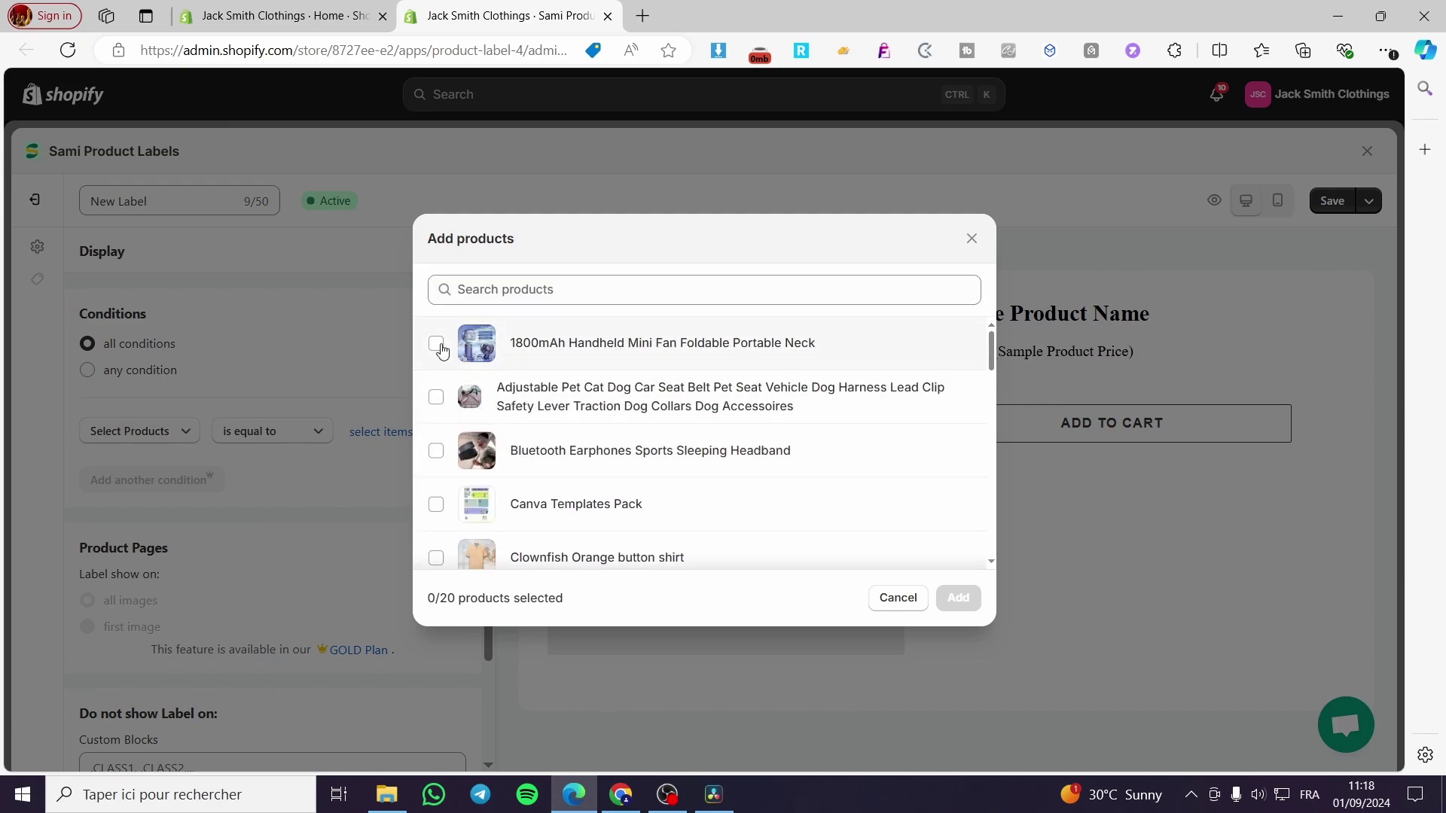
click(437, 345)
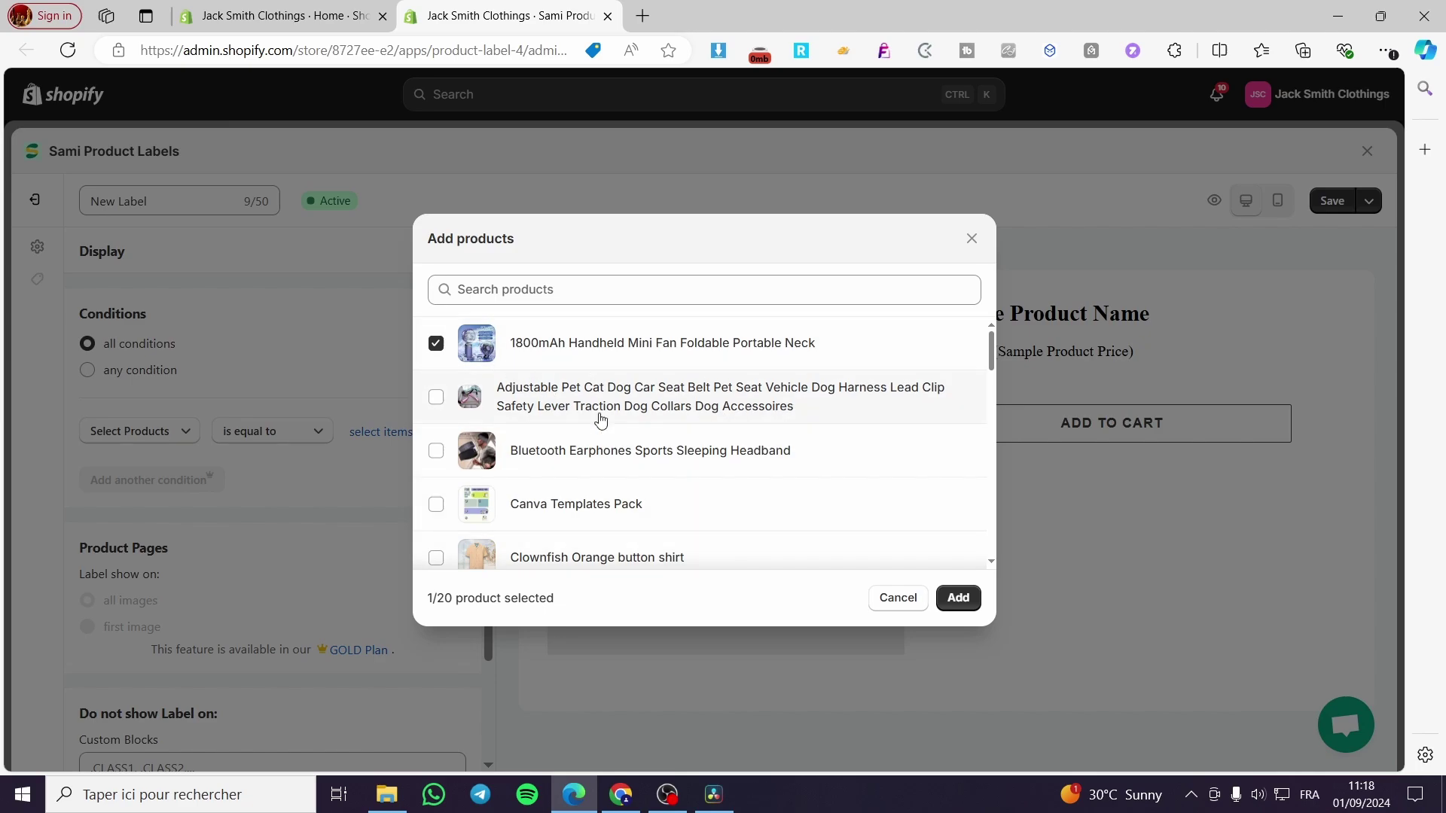
click(437, 451)
click(958, 602)
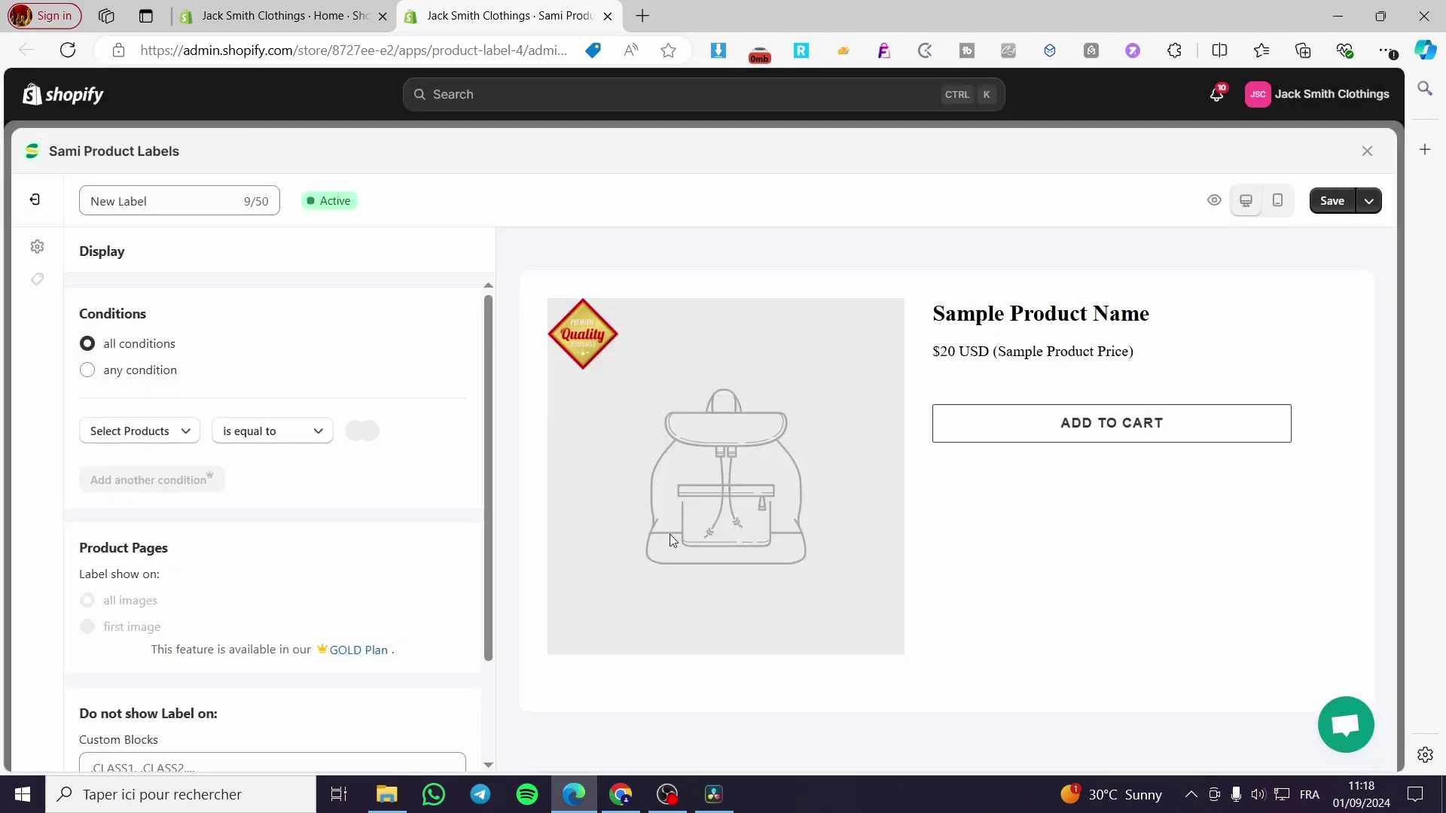
scroll(309, 501, down, 2)
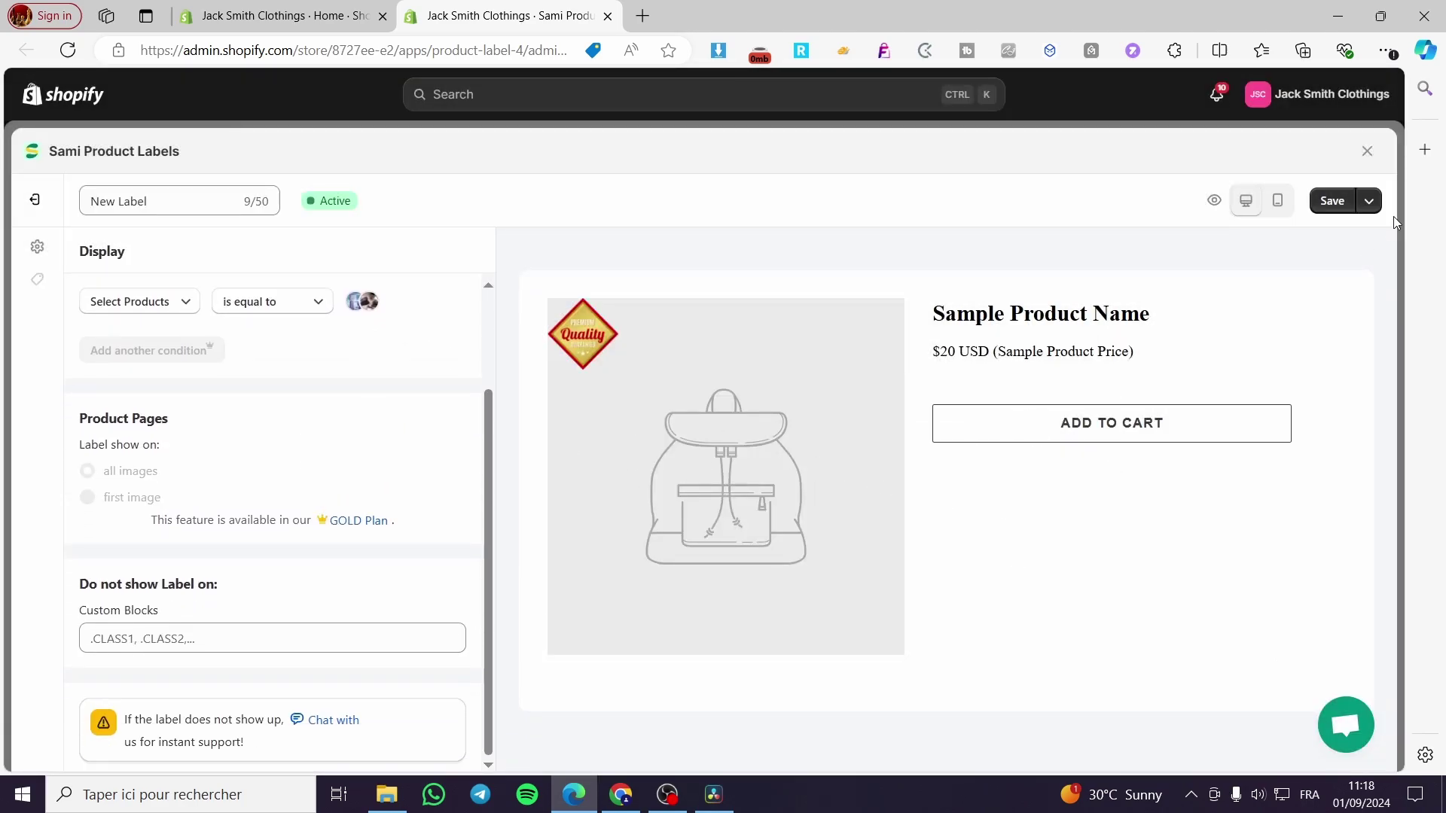
Save the label, then go to Sami Product Labels' Badges & Labels section.
click(1331, 200)
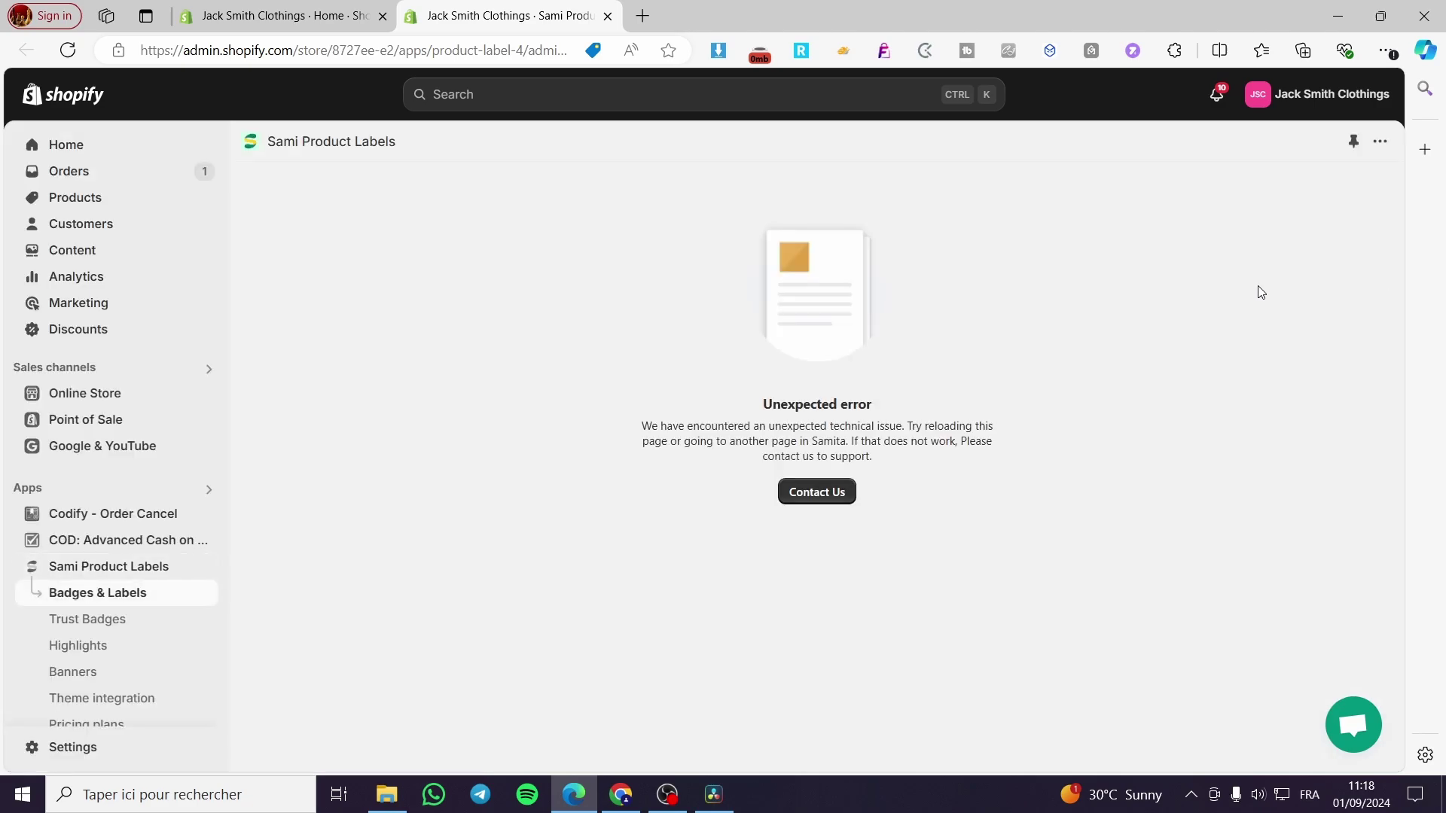
click(107, 603)
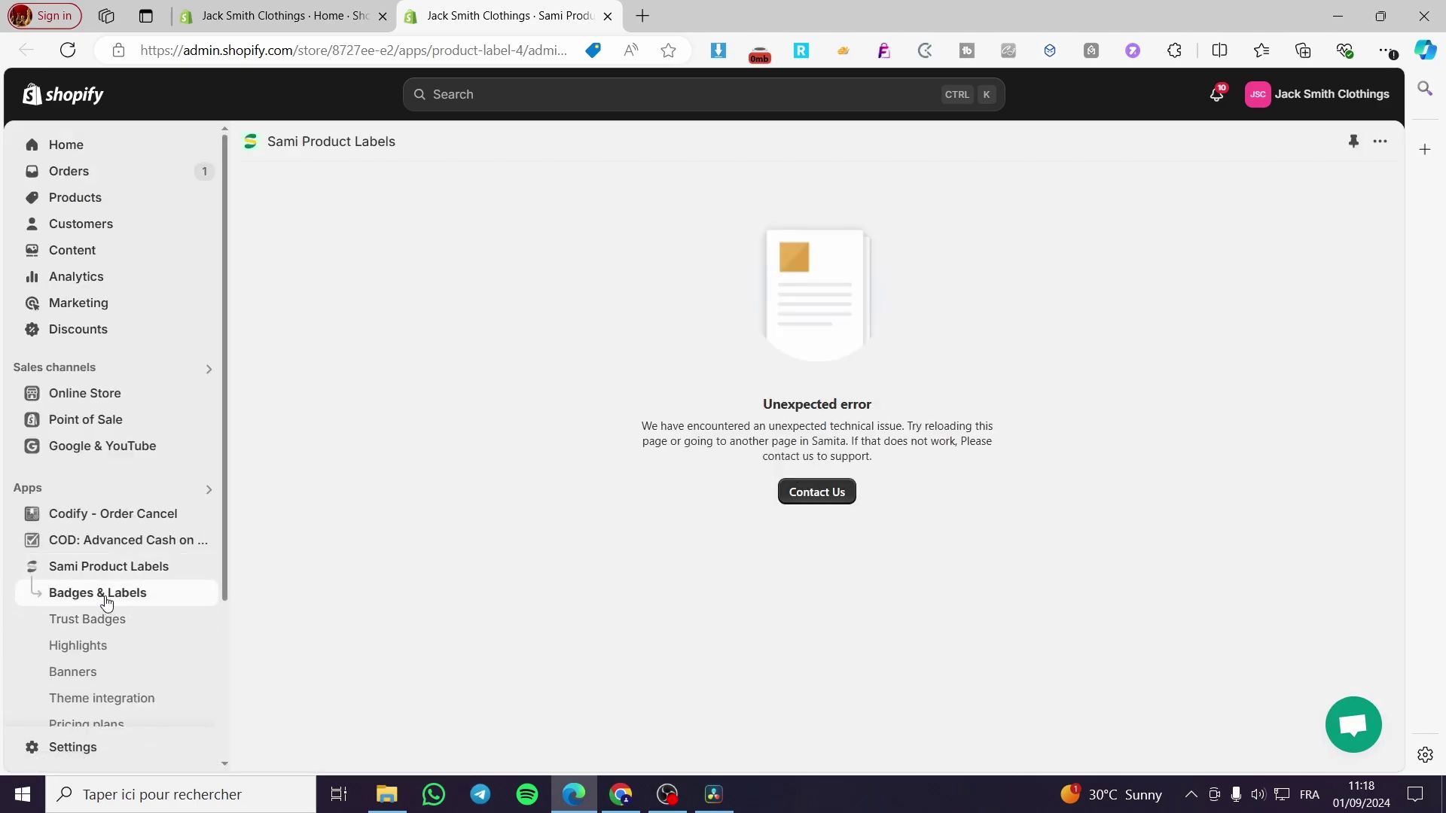
click(88, 570)
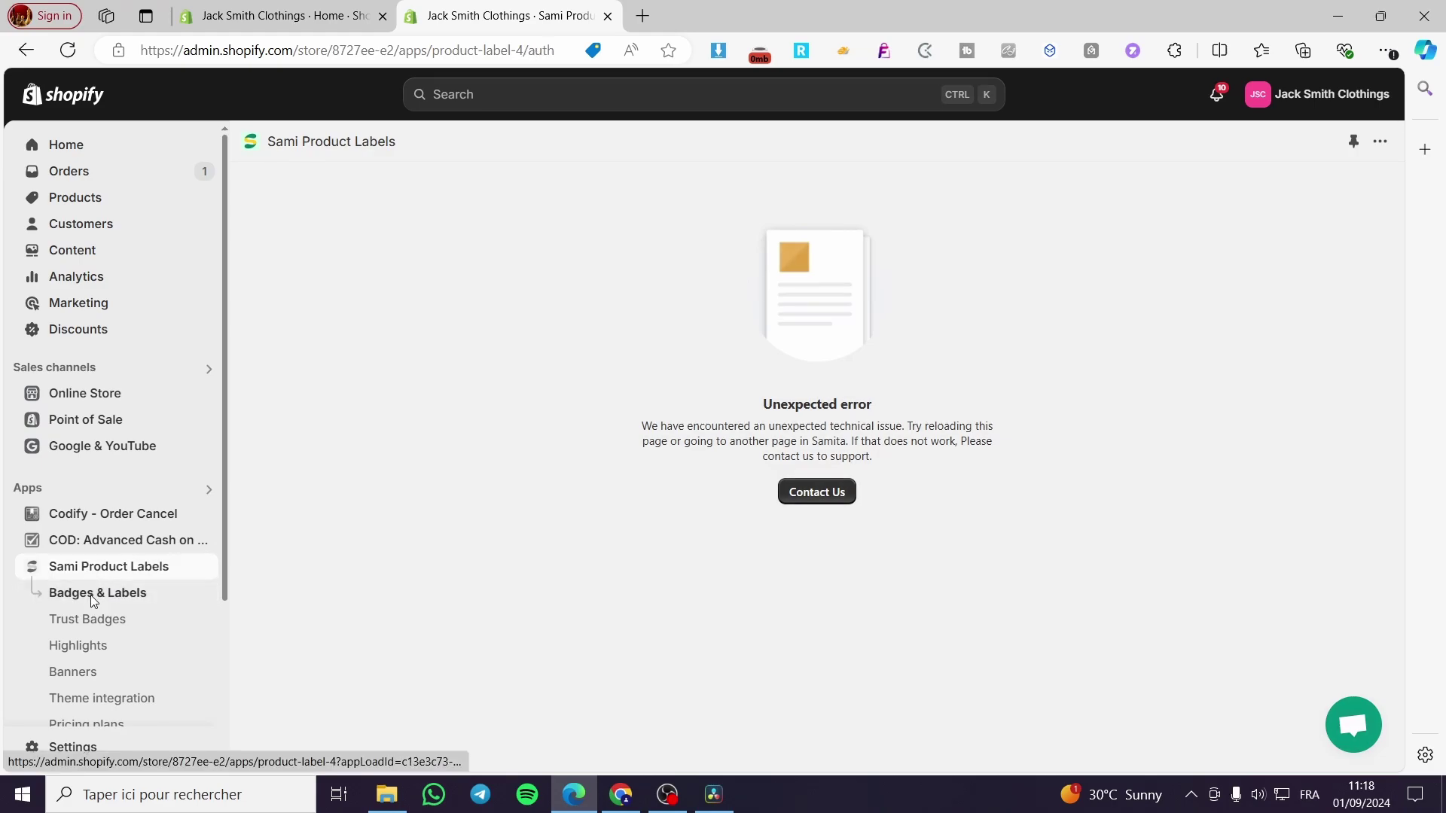
click(92, 600)
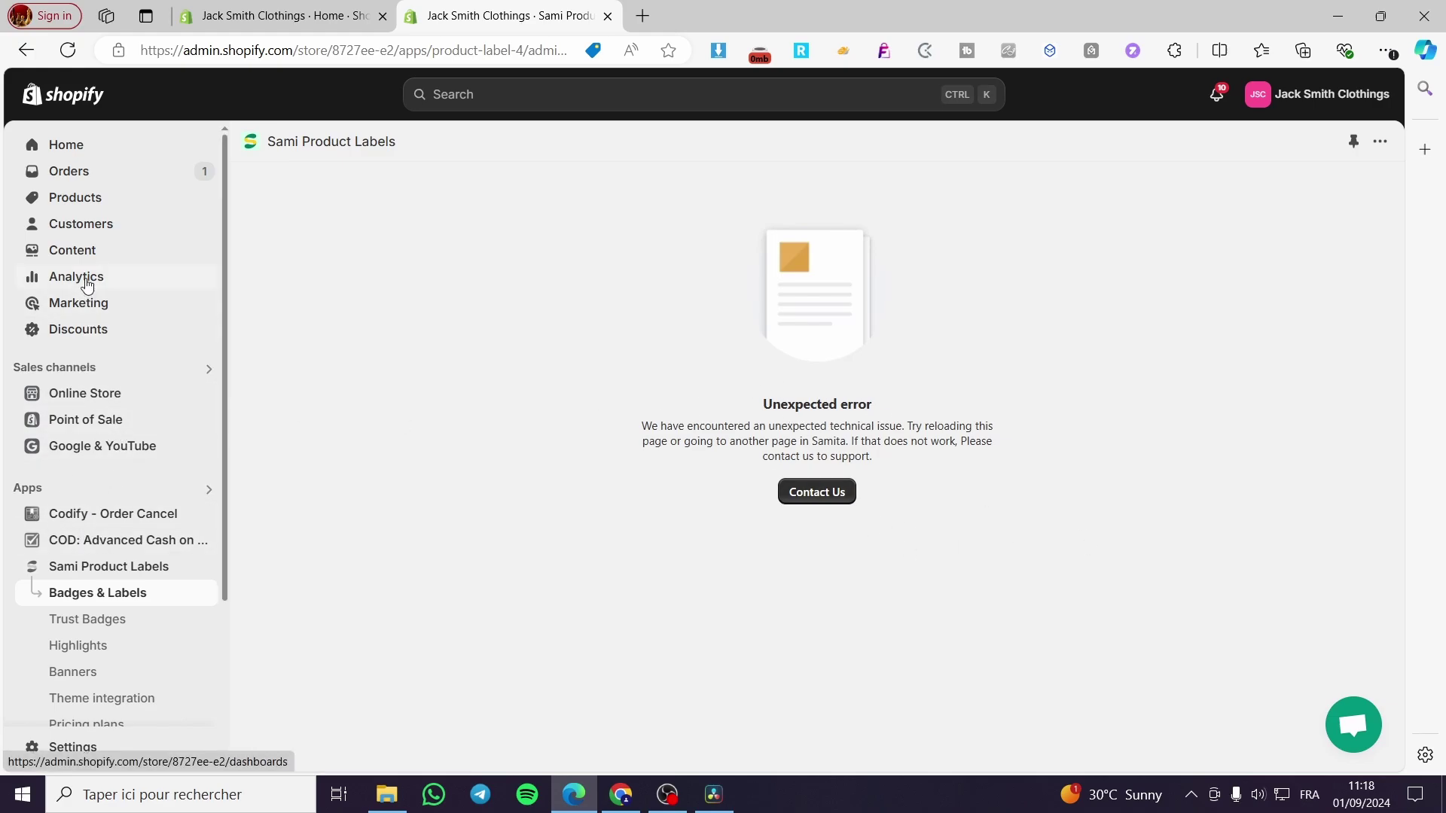
Check the mini fan's storefront page shows the badge, then close it for Products.
click(94, 203)
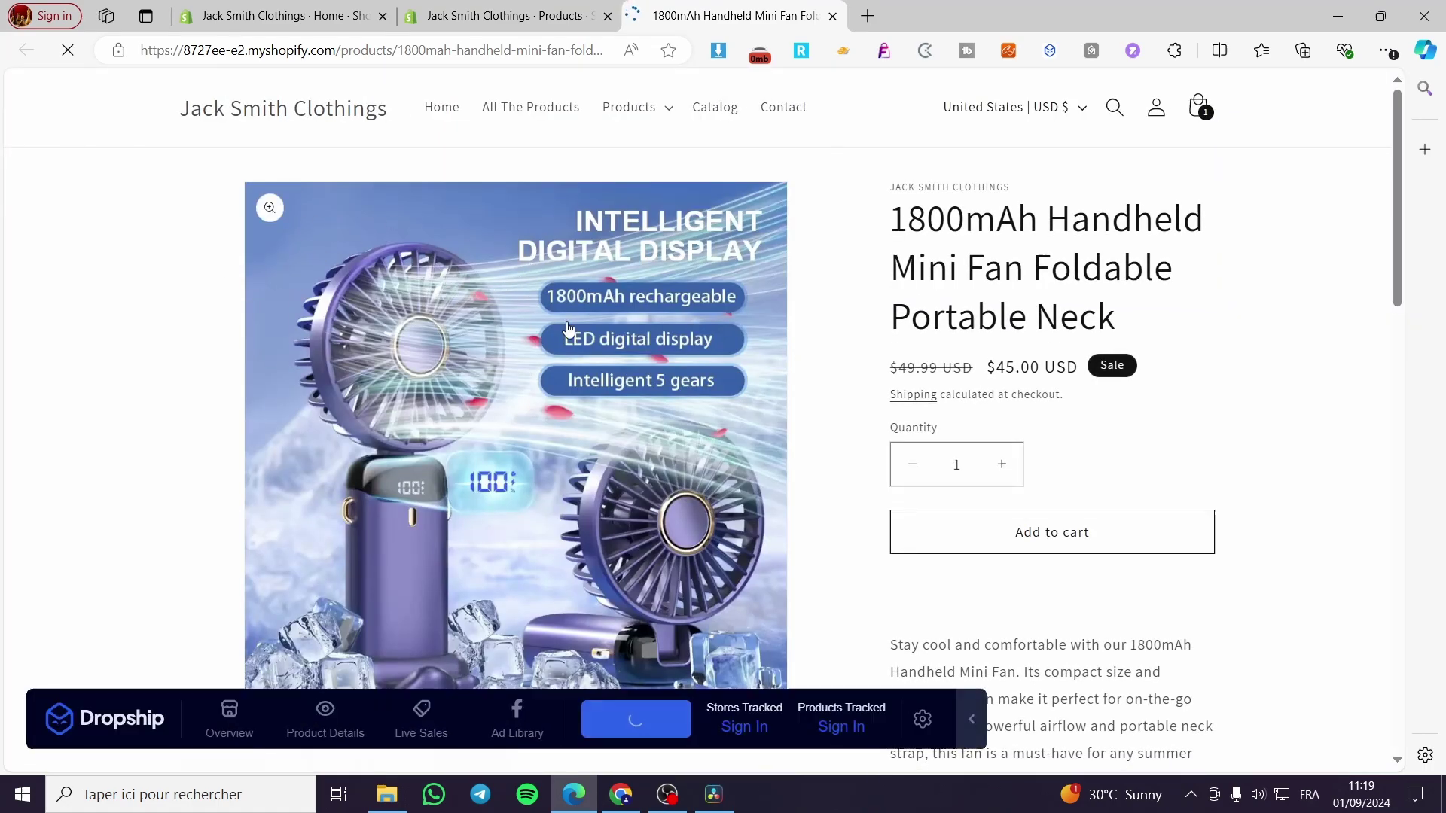
click(978, 725)
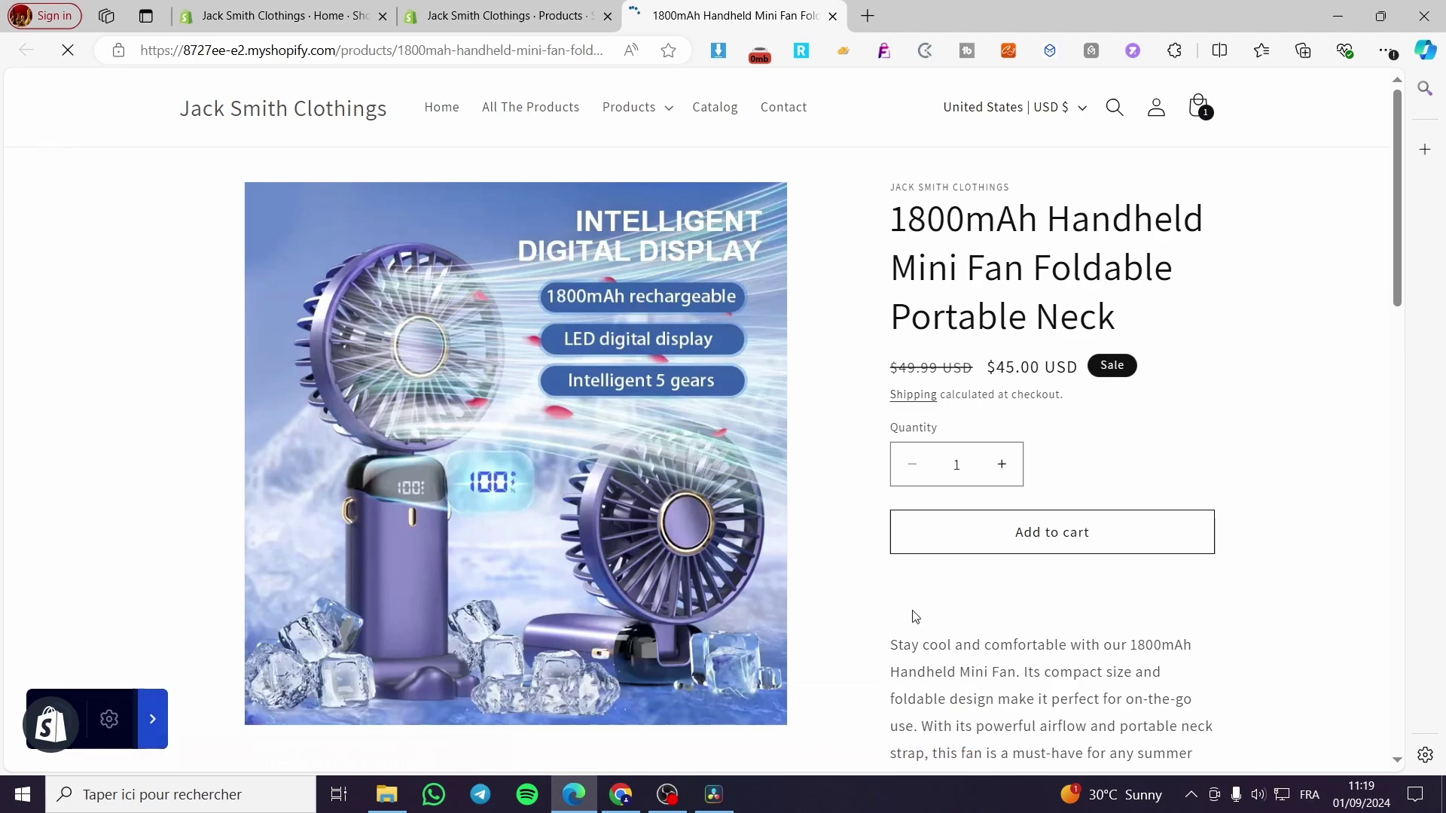
click(500, 14)
click(690, 6)
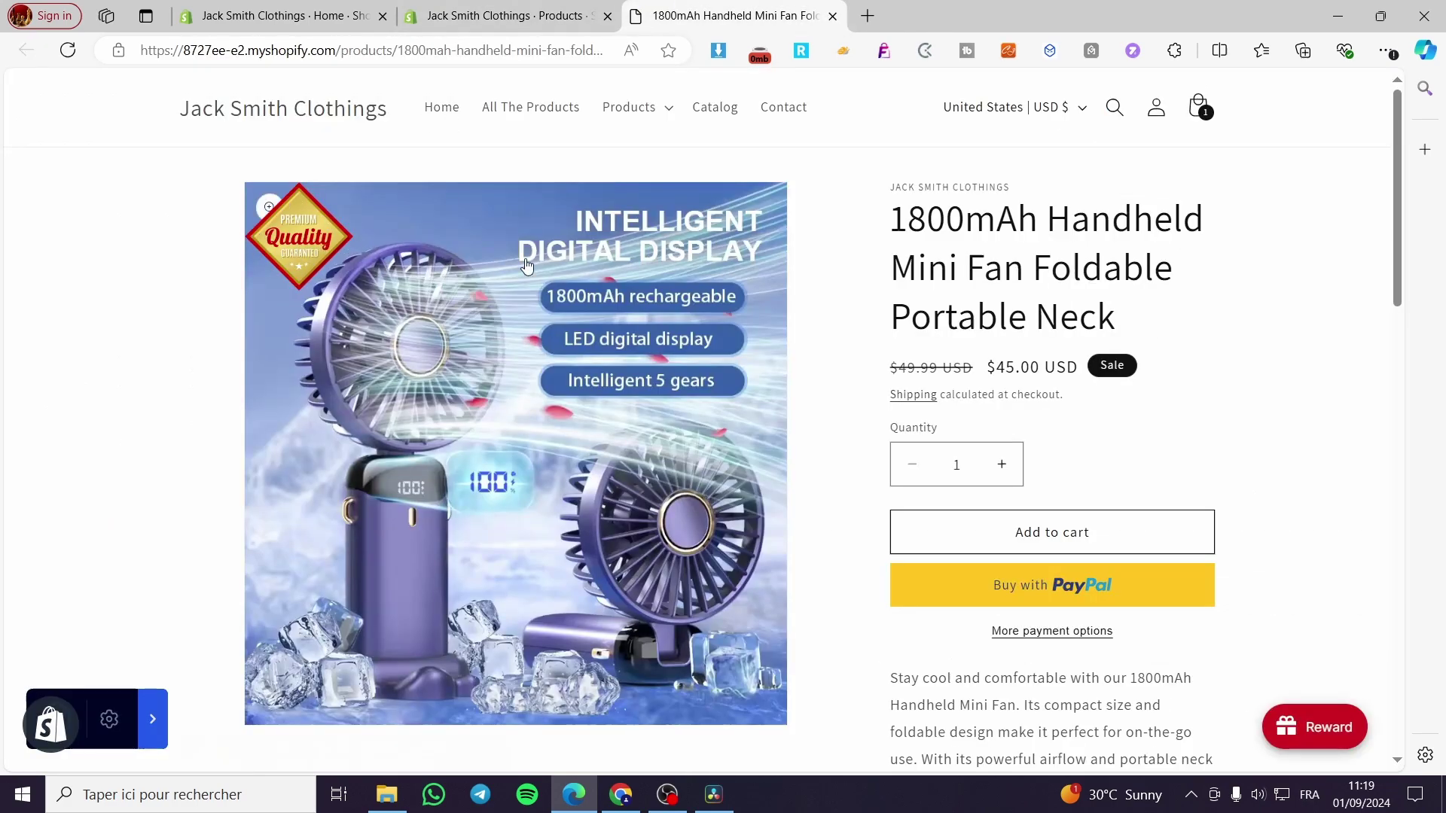
click(832, 15)
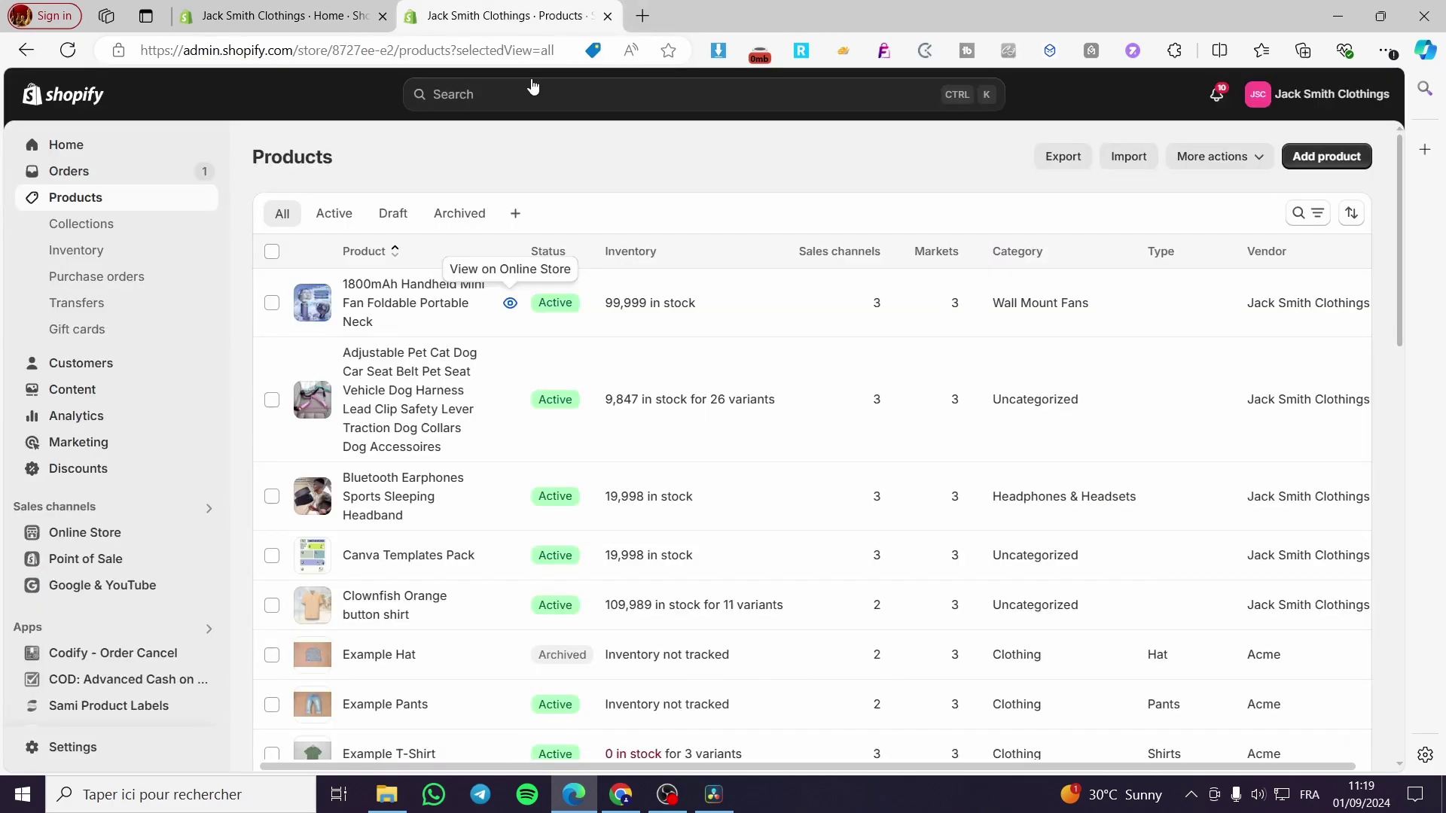